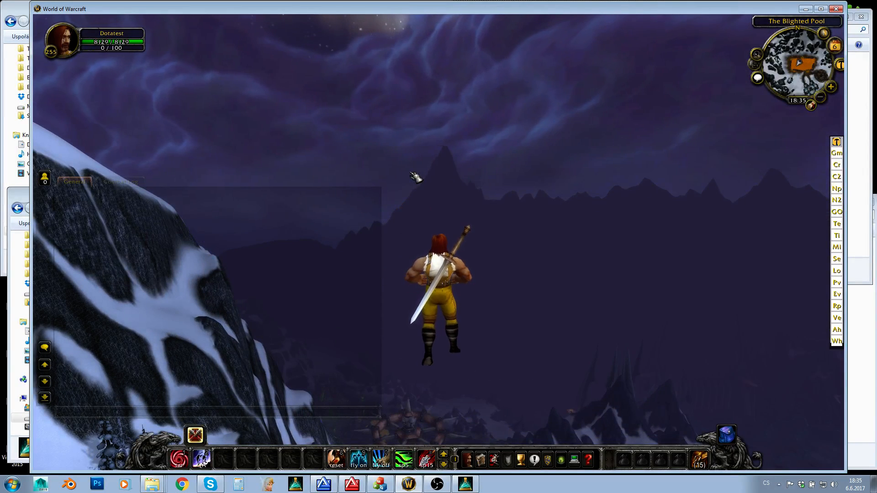
Step: Examine the sky and horizon in every direction while flying above The Blighted Pool and Valkyrion
right_drag(416, 177, 415, 177)
right_drag(486, 267, 486, 267)
right_drag(496, 209, 470, 195)
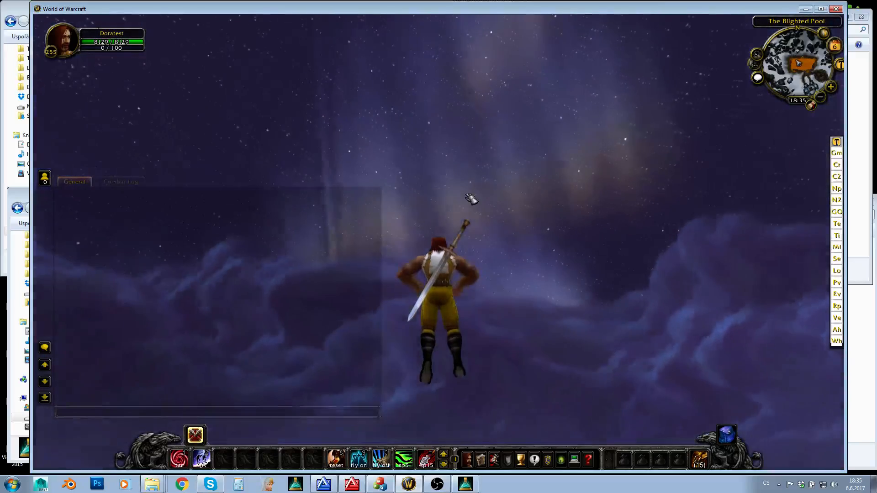
right_drag(532, 210, 591, 221)
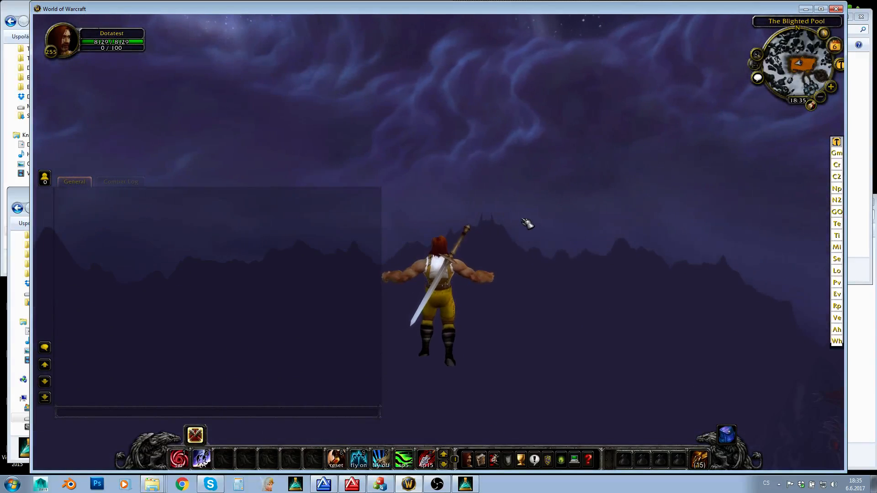
right_drag(522, 219, 522, 219)
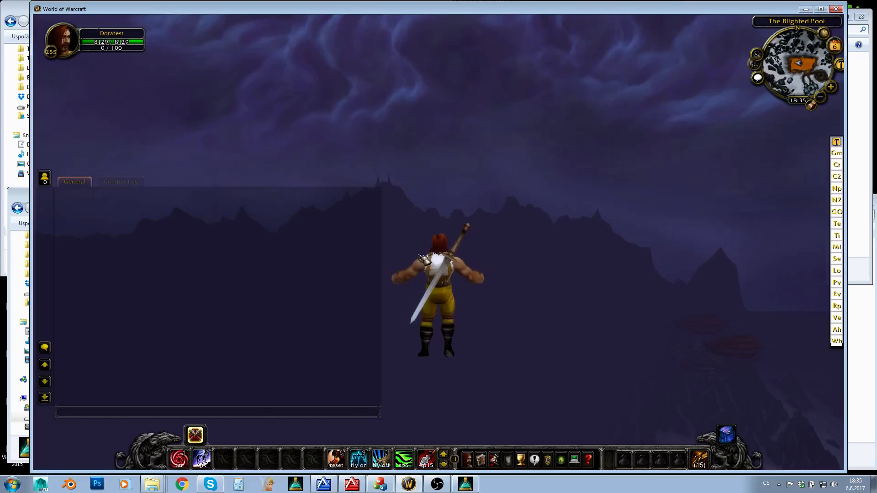
right_drag(561, 269, 561, 270)
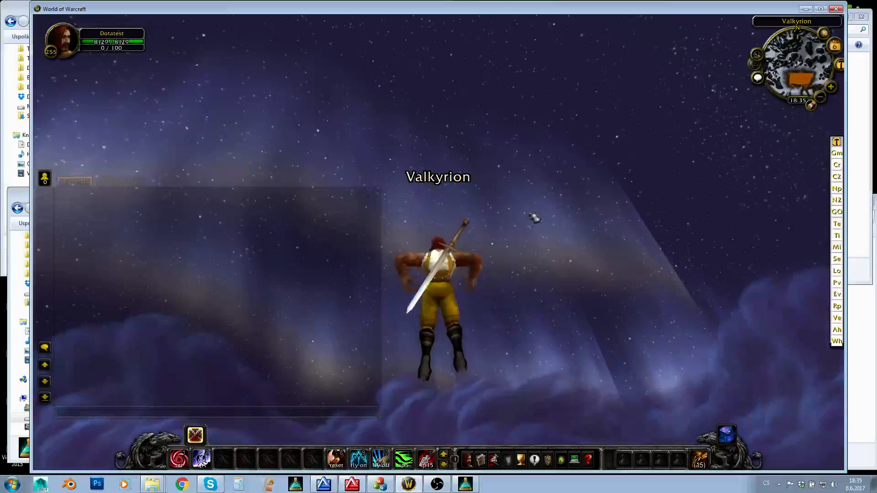
right_drag(533, 214, 533, 214)
right_drag(387, 121, 387, 121)
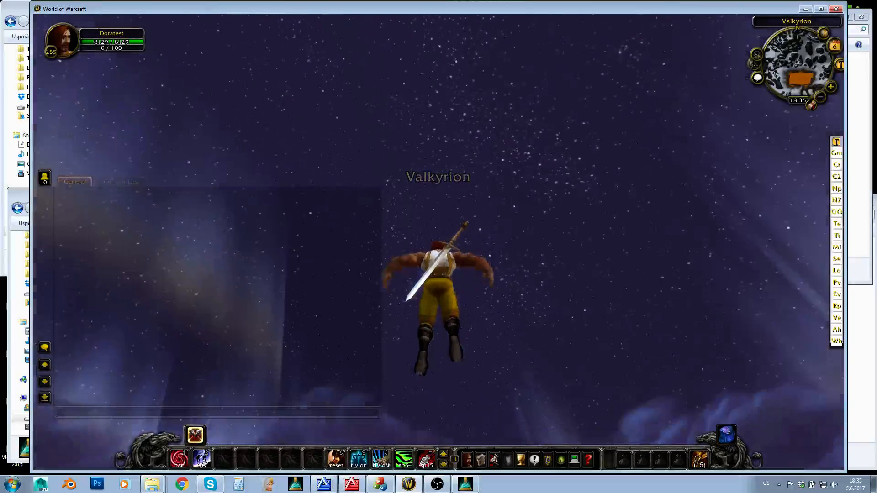
right_drag(507, 123, 507, 124)
right_drag(465, 96, 464, 129)
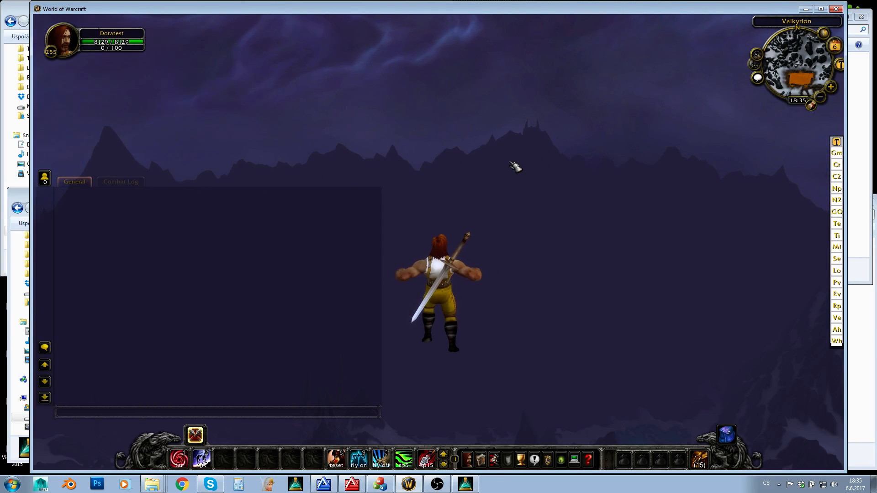
right_drag(510, 162, 546, 186)
key(w)
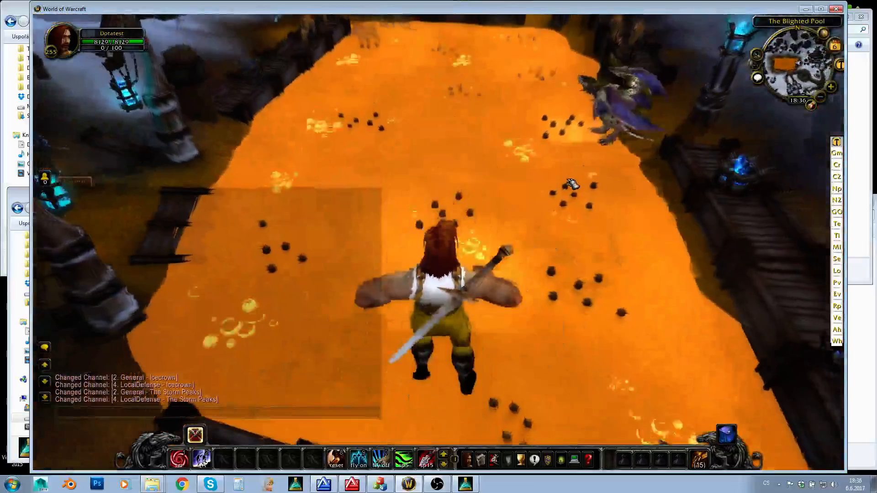
Step: Fly from The Blighted Pool over to Valkyrion and examine the sky, clouds and fog around its mountains
scroll(572, 185, down, 3)
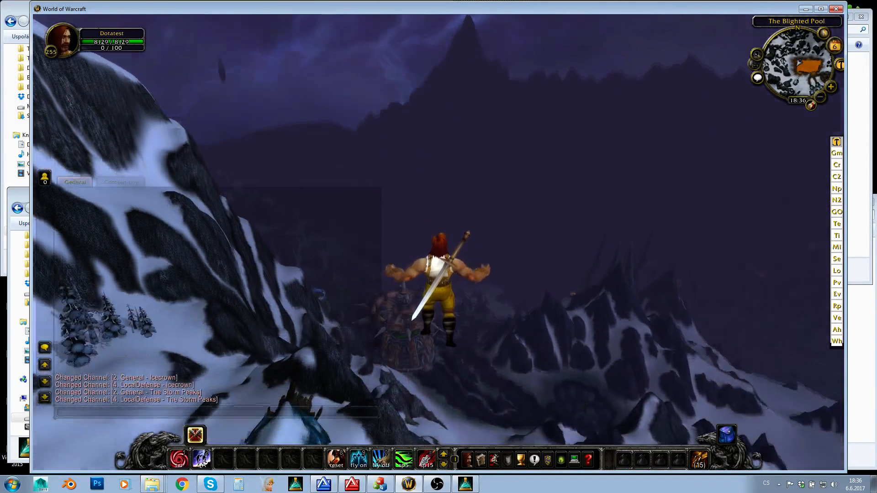
key(w)
right_drag(498, 170, 525, 135)
key(w)
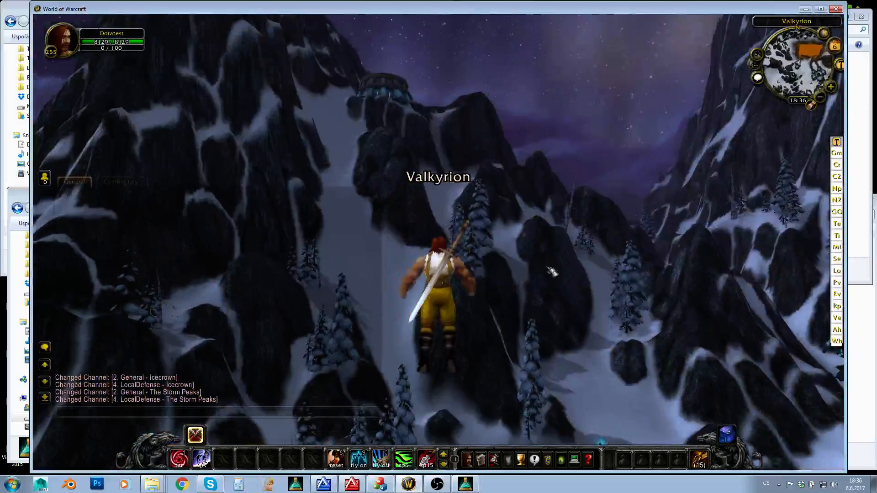
right_drag(552, 272, 525, 229)
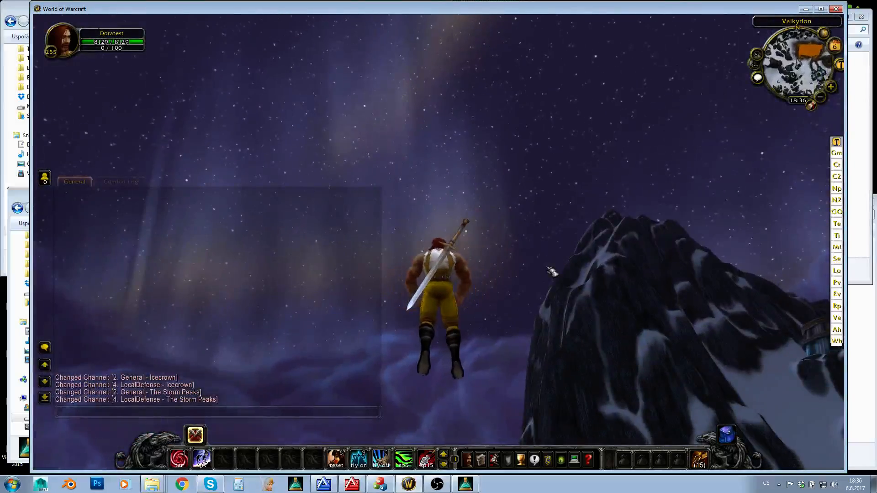
right_drag(561, 264, 539, 244)
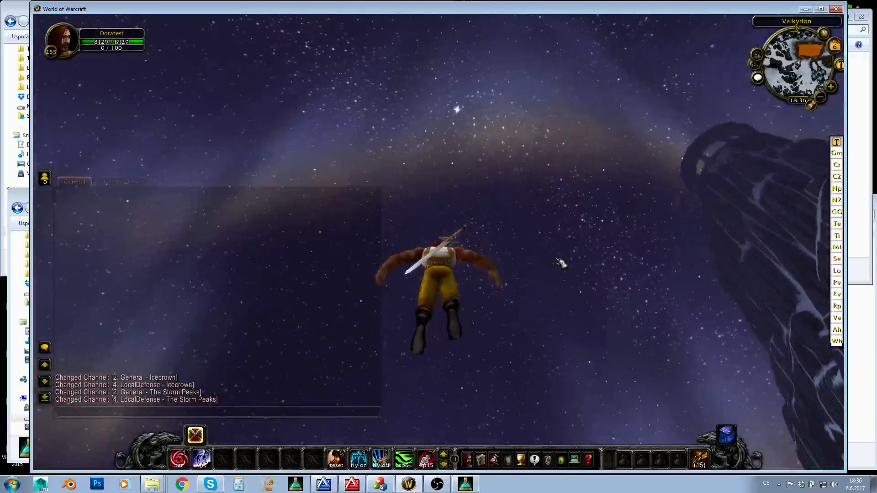
right_drag(598, 155, 520, 194)
right_drag(579, 28, 604, 263)
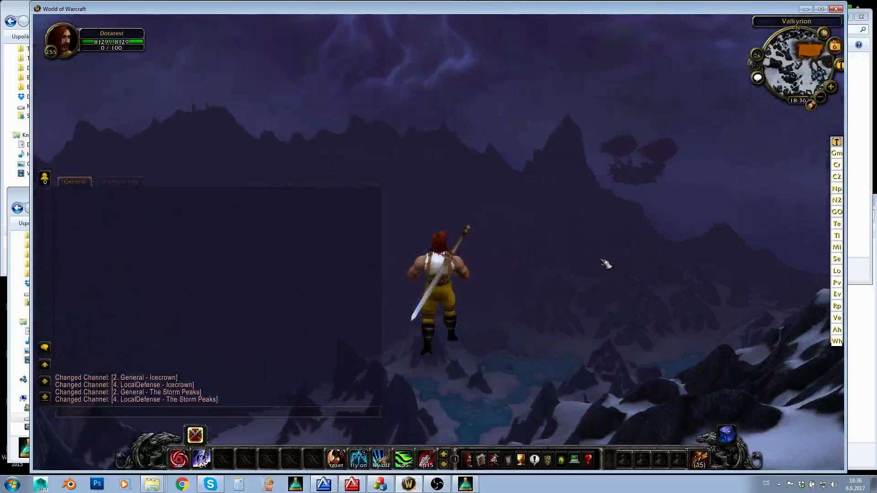
right_drag(397, 184, 447, 194)
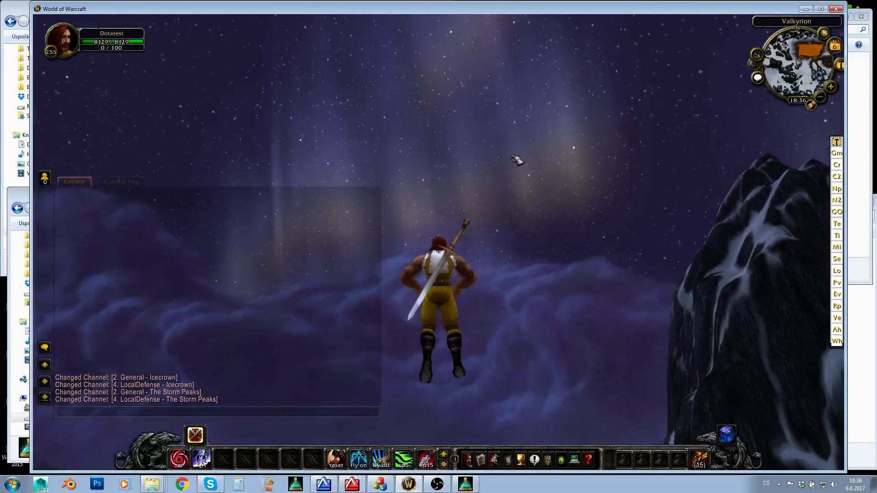
right_drag(510, 154, 582, 163)
mouse_move(437, 223)
right_down()
mouse_move(425, 185)
mouse_move(429, 214)
mouse_move(382, 201)
right_up()
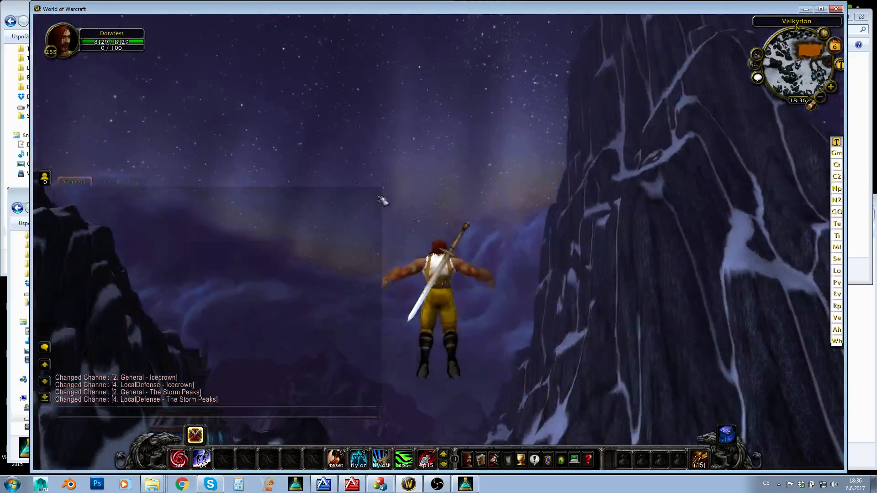
right_drag(432, 154, 488, 187)
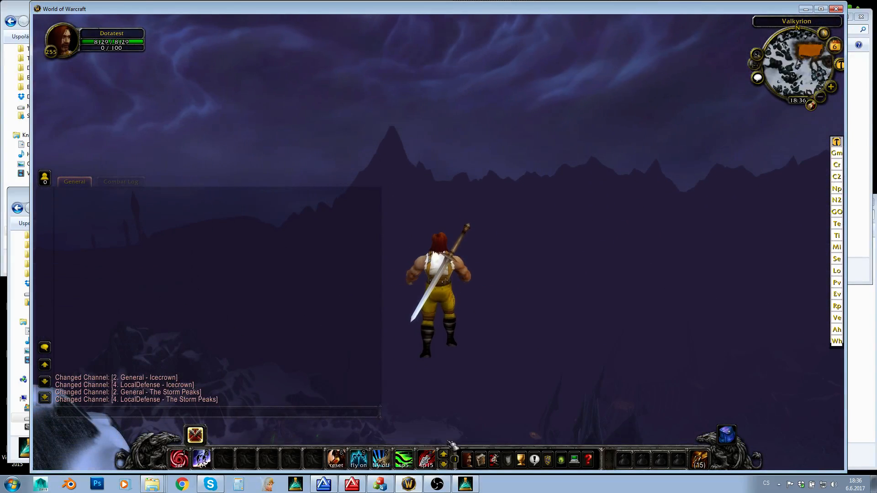
Step: Leave the game window and launch LightMapper from the Modding\Tools\DBC\LightMapper folder
click(411, 484)
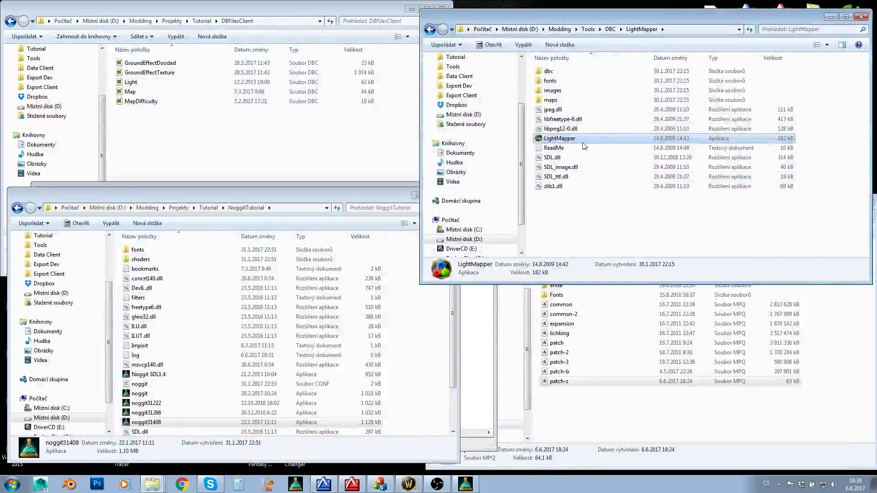
click(589, 29)
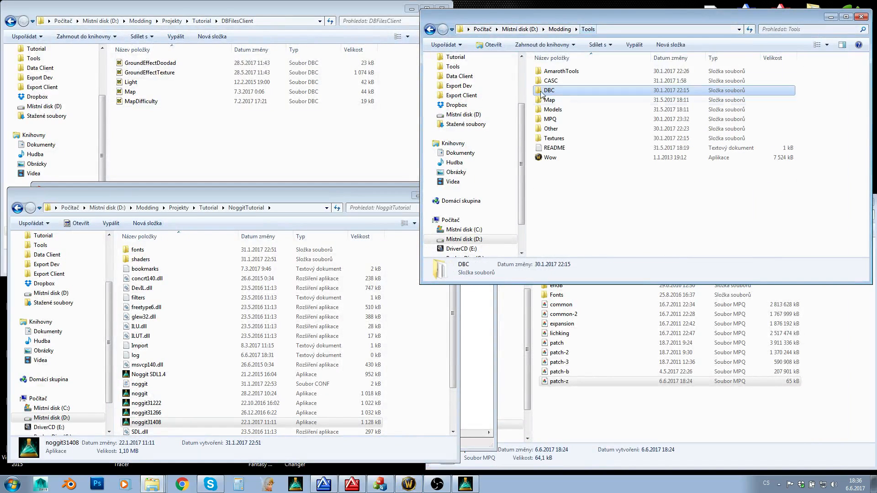
double_click(550, 90)
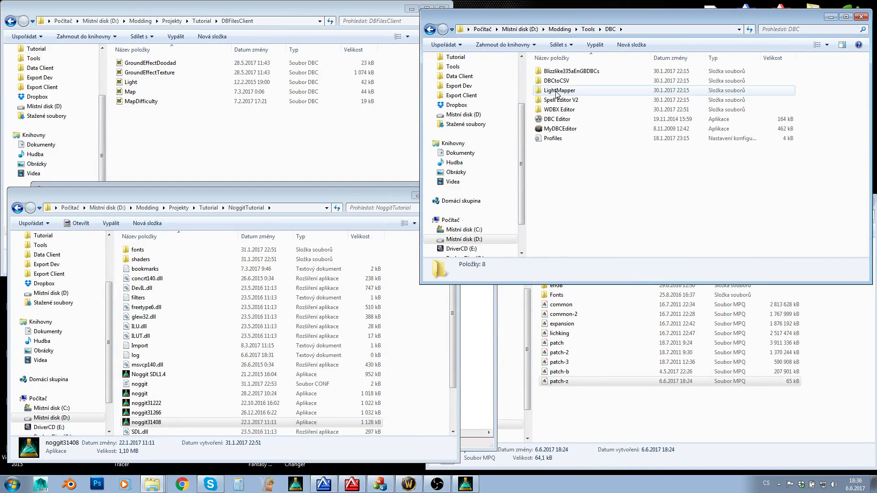
double_click(556, 92)
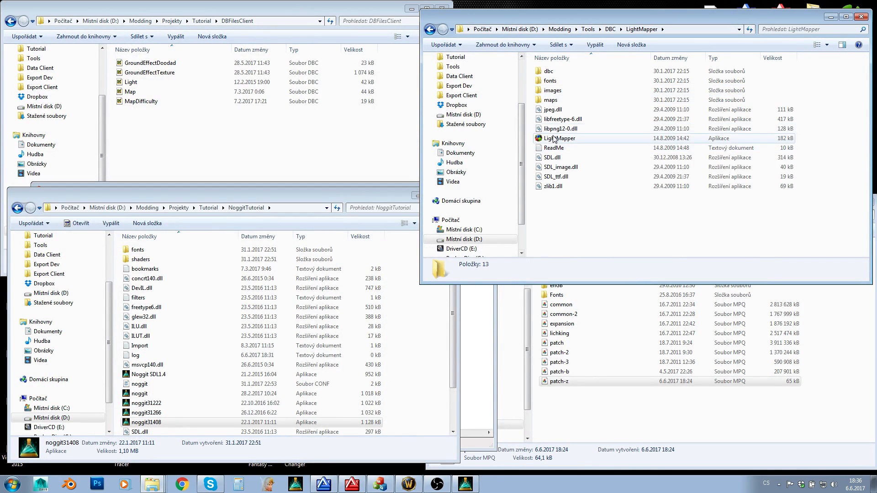
click(552, 139)
double_click(553, 139)
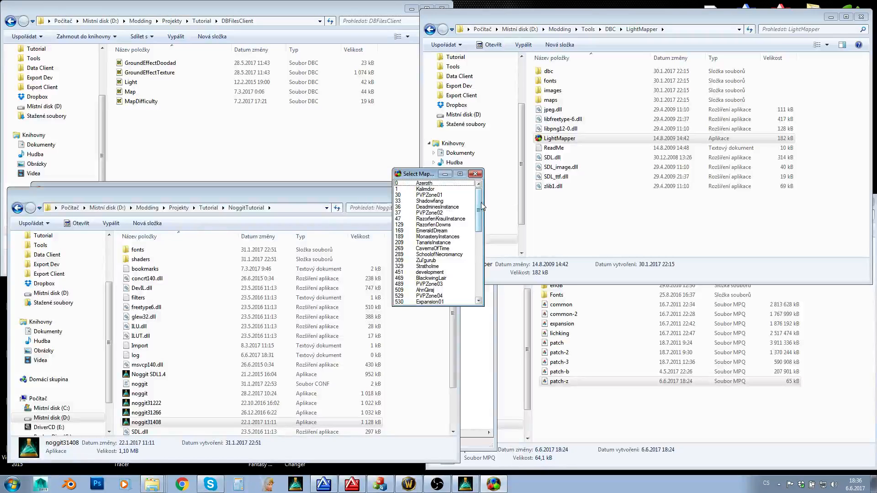
Step: Load map 571 Northrend in Light Mapper and bring the area around the orange pool into view
drag(481, 207, 481, 247)
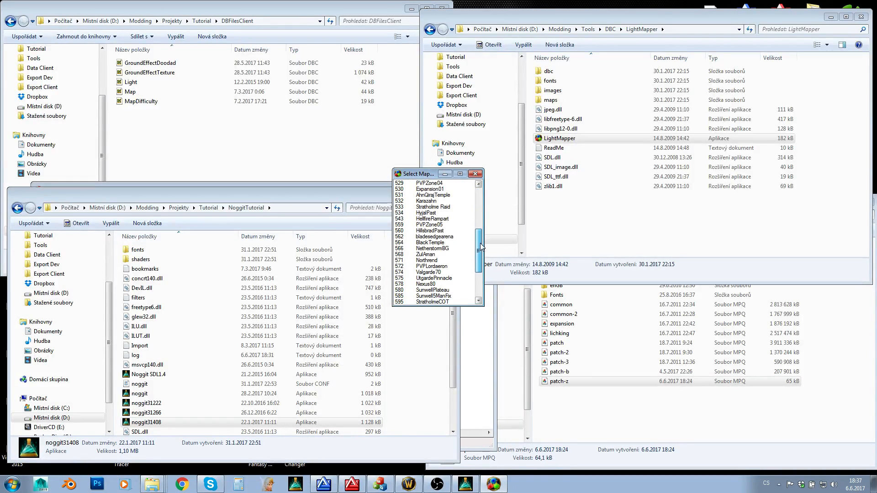
click(405, 260)
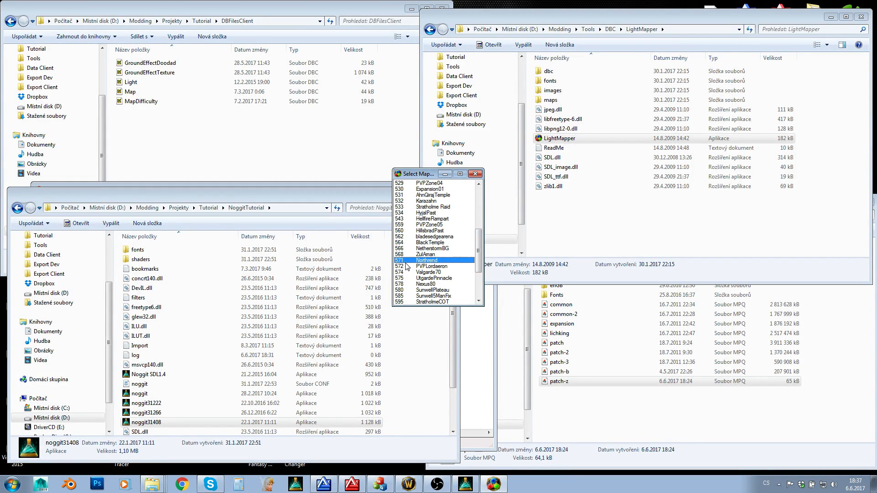
double_click(404, 261)
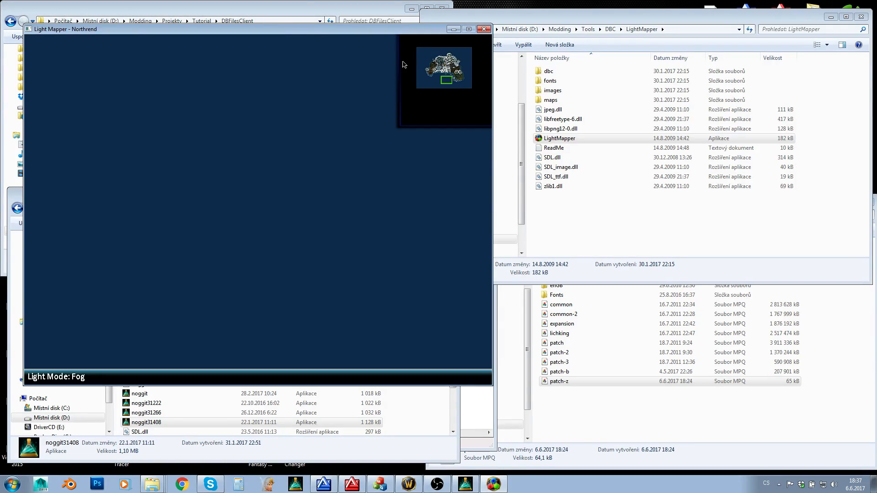
drag(429, 71, 457, 56)
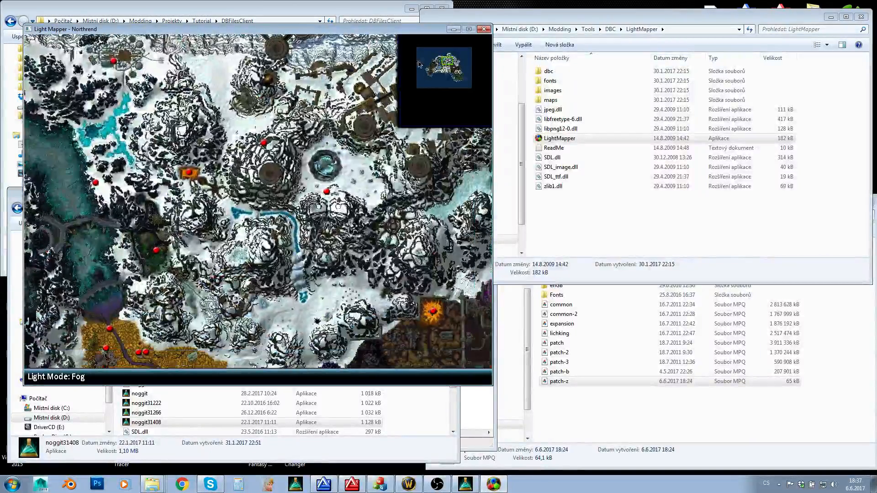
Step: Locate the light marker on the orange pool in Northrend and read its ID, coordinates and inner and outer radius
key(Up)
key(Left)
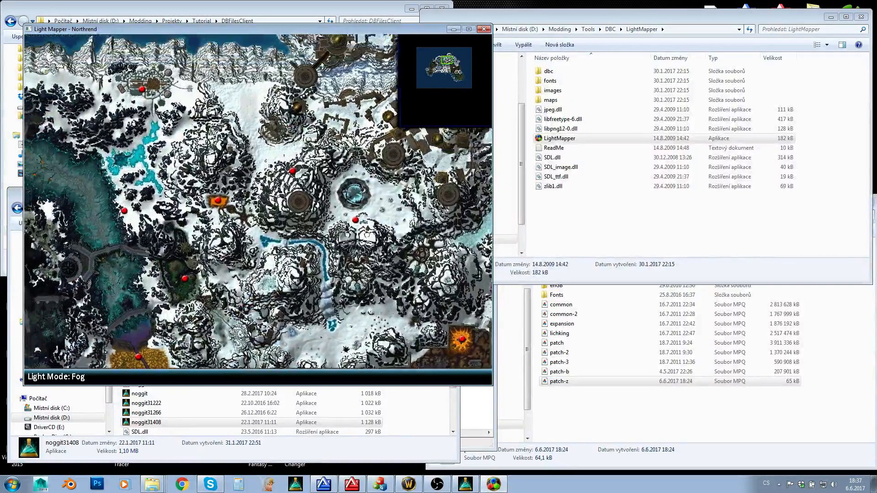
key(Down)
key(Left)
key(Up)
key(Up)
key(Up)
key(Up)
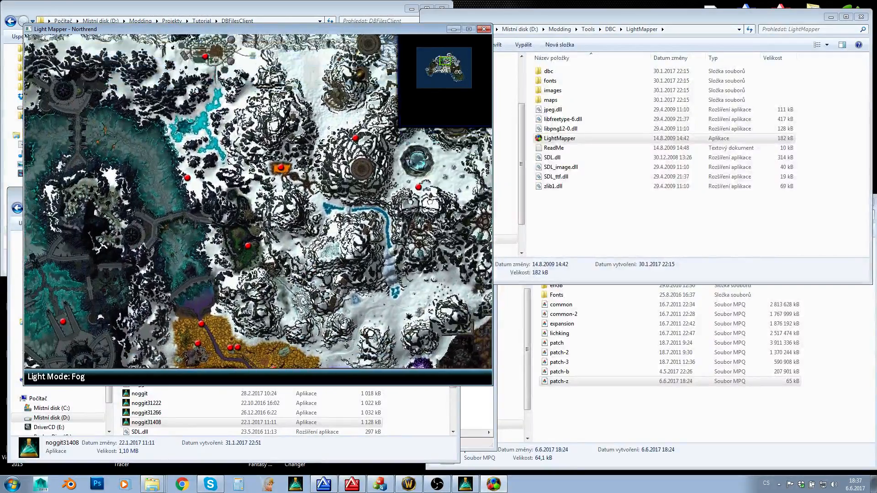
key(Right)
key(Up)
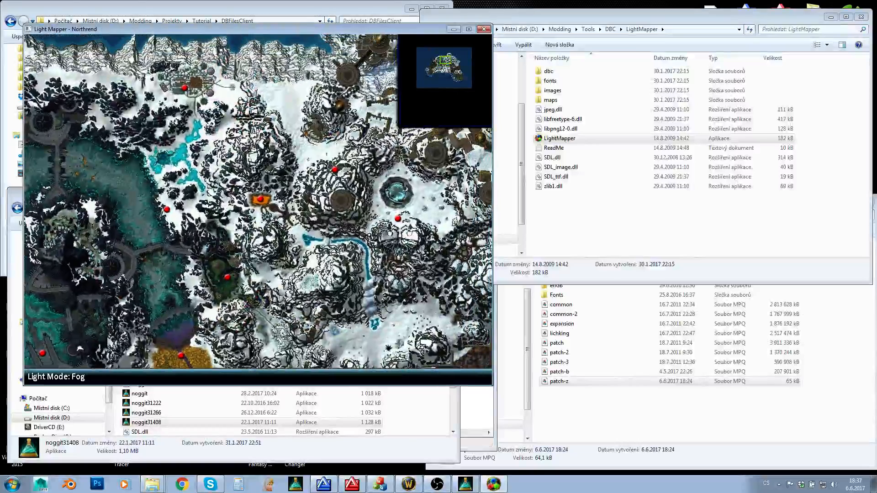
mouse_move(263, 200)
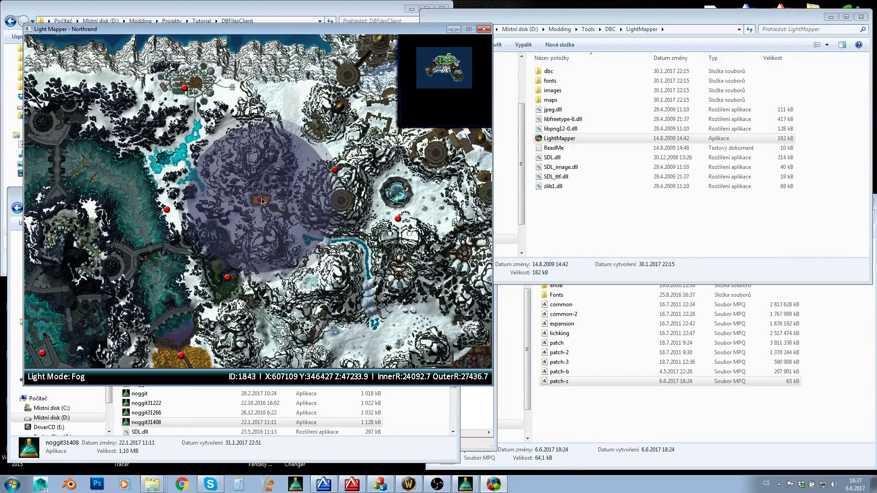
Step: Open the Light DBC file from the project's DBFilesClient folder in WDBX Editor with the WotLK 3.3.5 (12340) definition
click(212, 16)
double_click(134, 82)
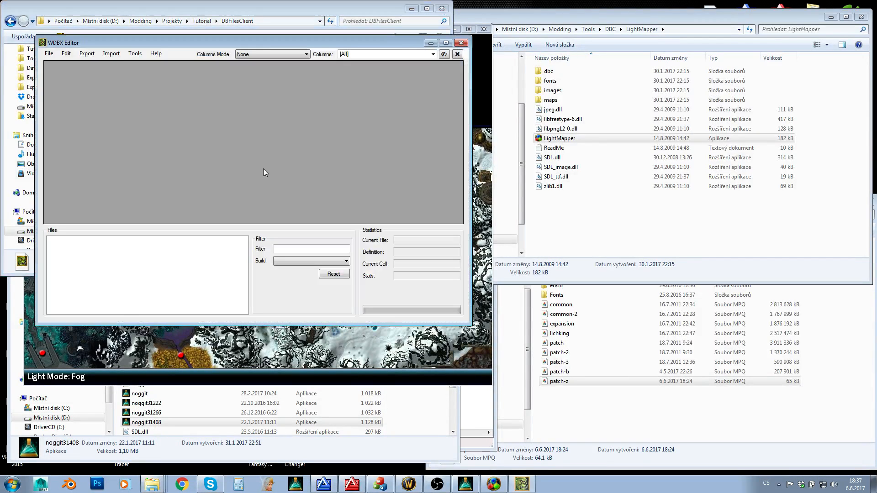
double_click(212, 155)
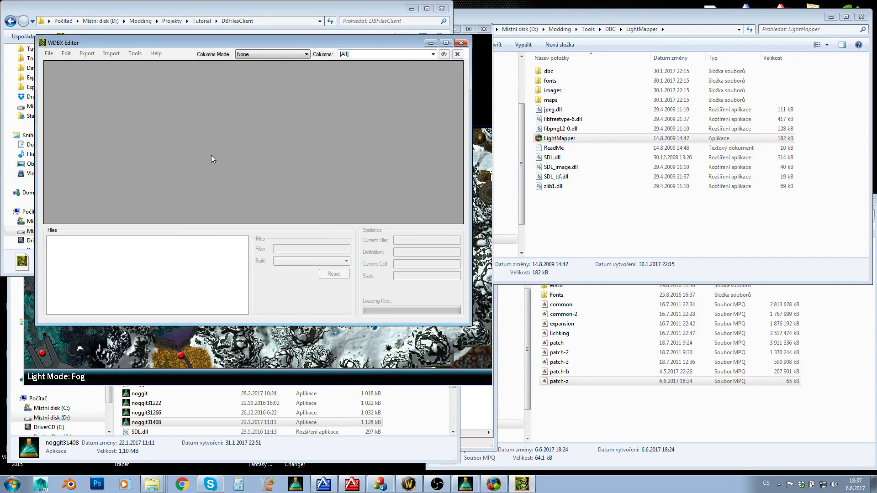
Step: Recheck the ID of the orange pool's light marker in Light Mapper and return to WDBX Editor
click(284, 335)
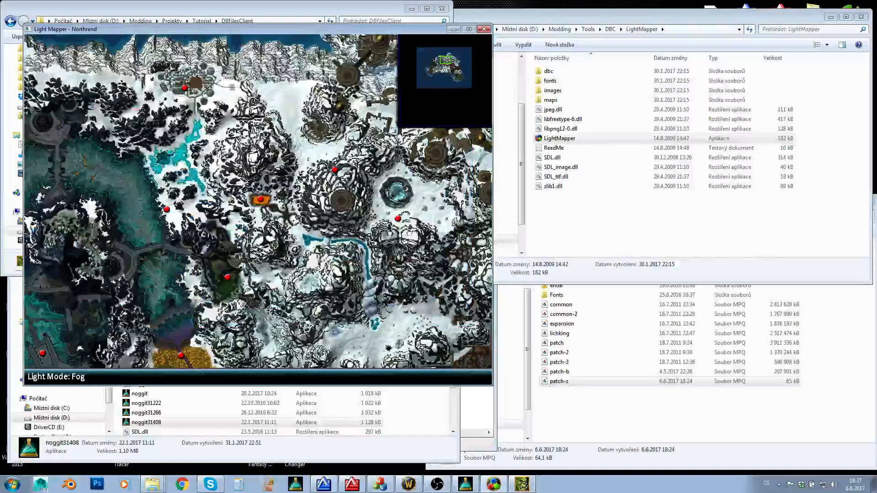
mouse_move(260, 199)
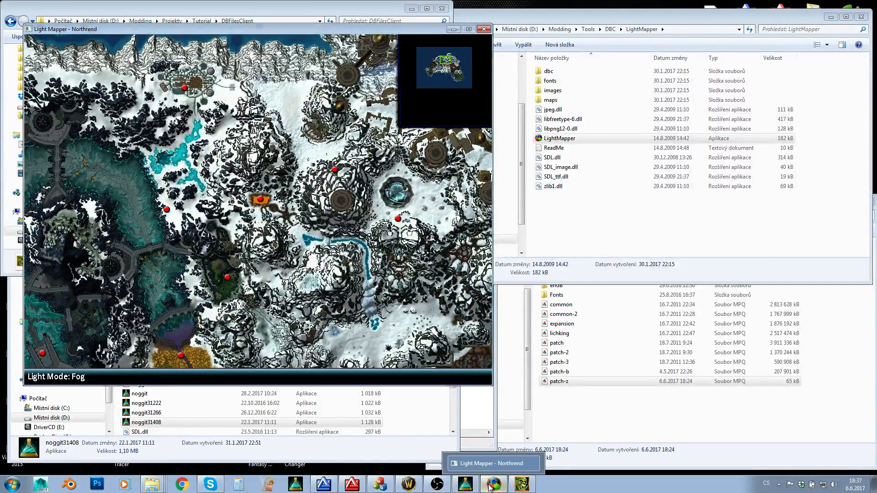
click(489, 486)
Step: Jump to the record with ID 1843 in the Light.dbc table
click(90, 135)
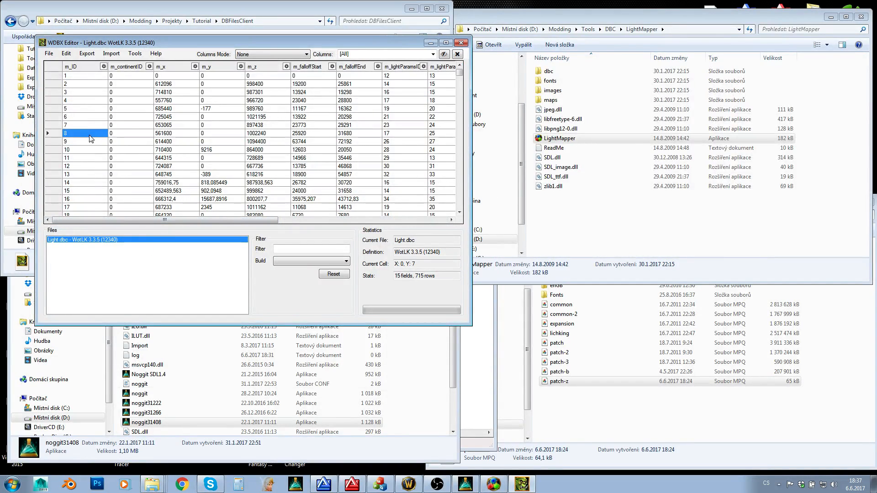
right_click(91, 138)
click(101, 140)
text(1843)
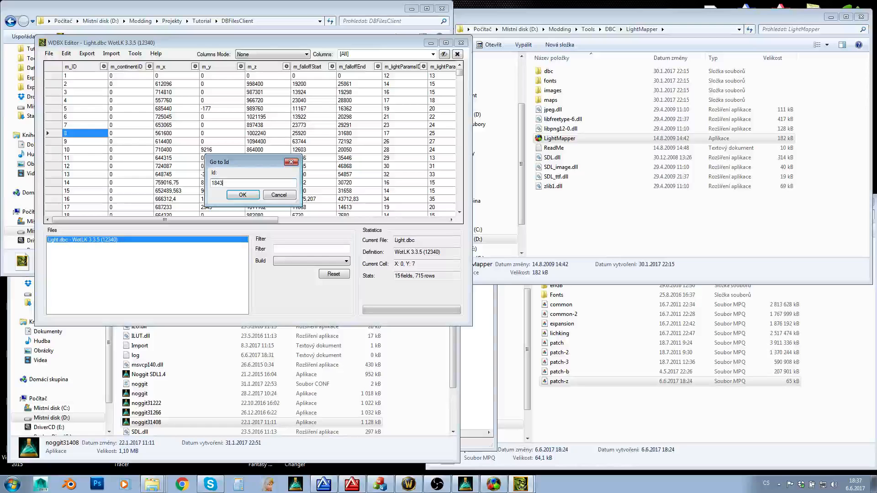
click(243, 195)
Step: Copy the record with ID 1843 and paste it into the new empty line at the end of the Light.dbc table
right_click(90, 209)
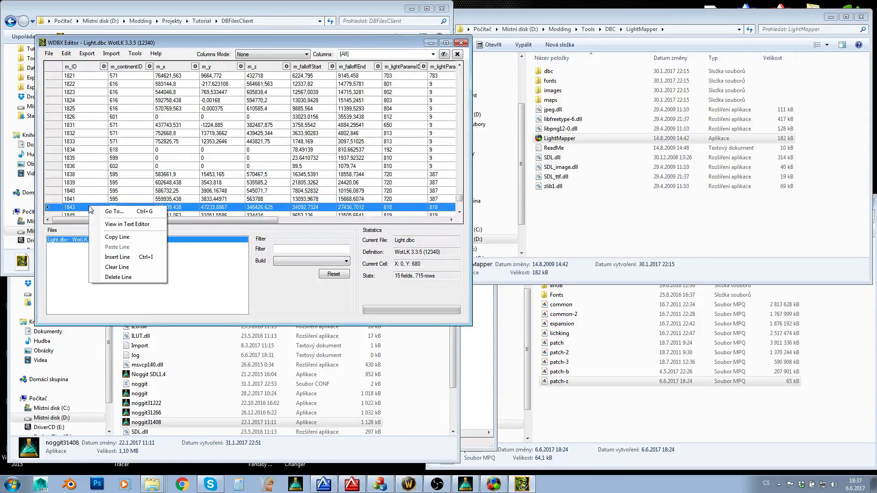
click(117, 237)
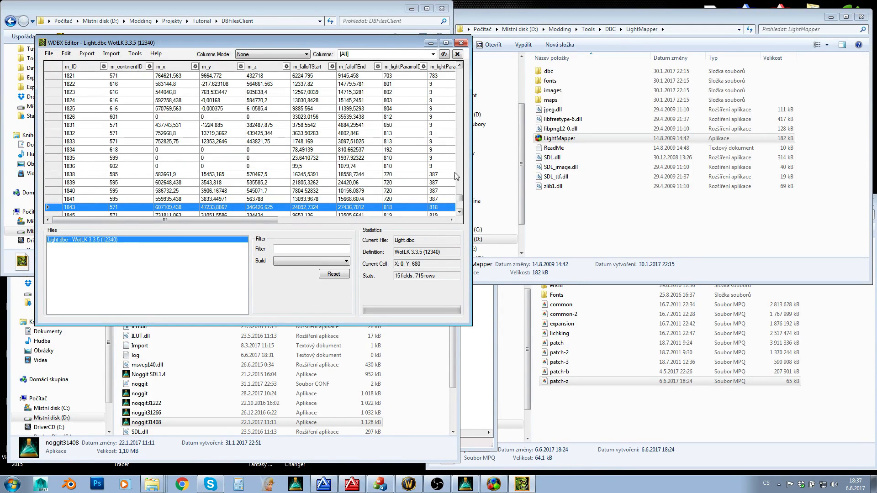
drag(459, 197, 460, 211)
click(68, 207)
right_click(68, 204)
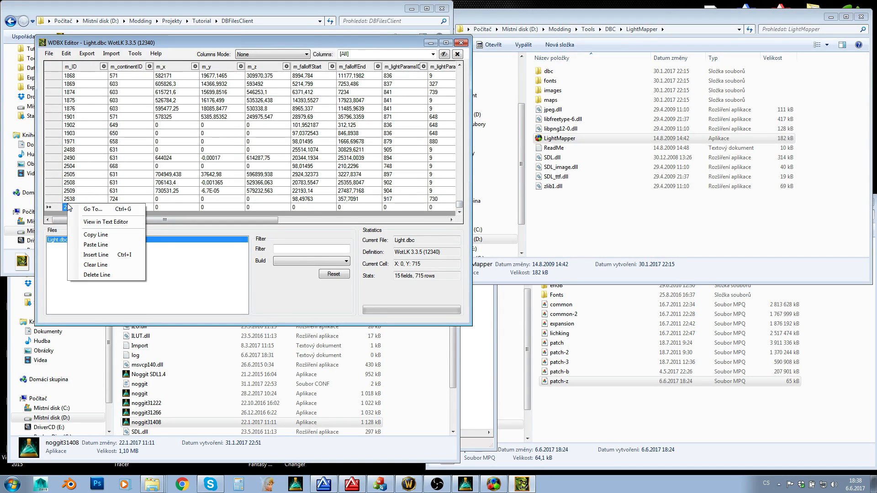
click(95, 245)
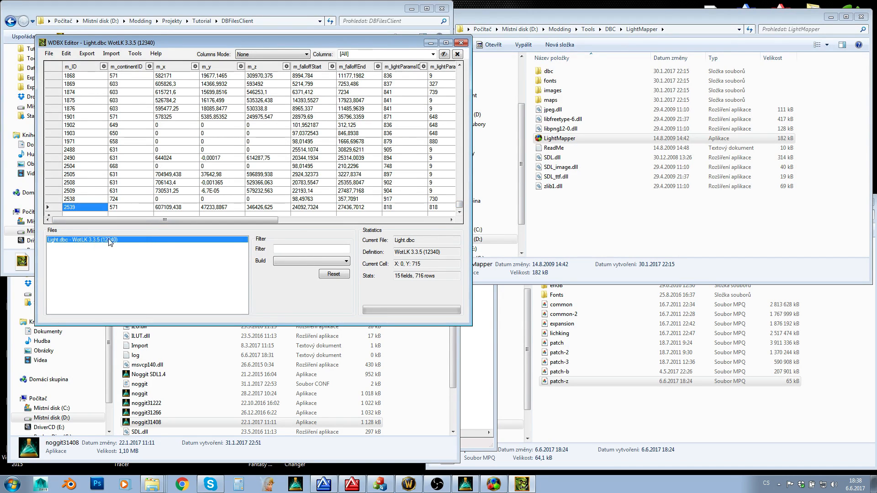
Step: Widen the table window, check the custom map in Noggit Studio, and set the pasted record's m_continentID to 606
click(112, 208)
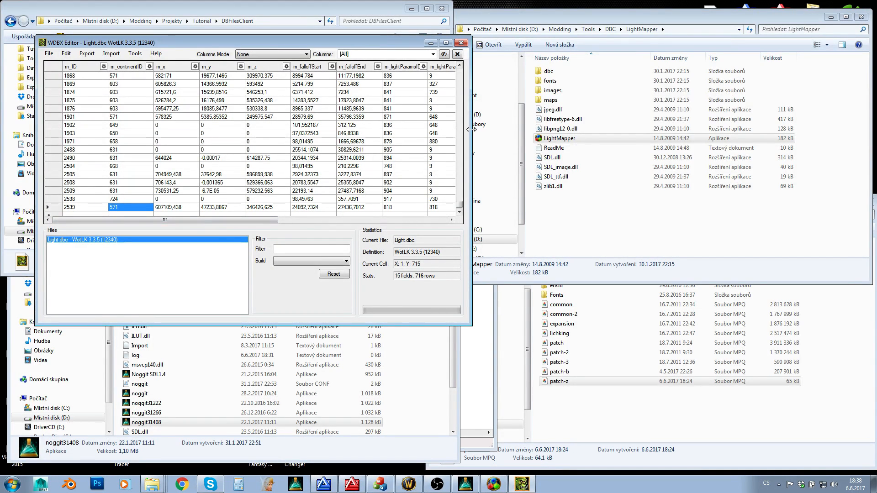
drag(471, 135, 783, 179)
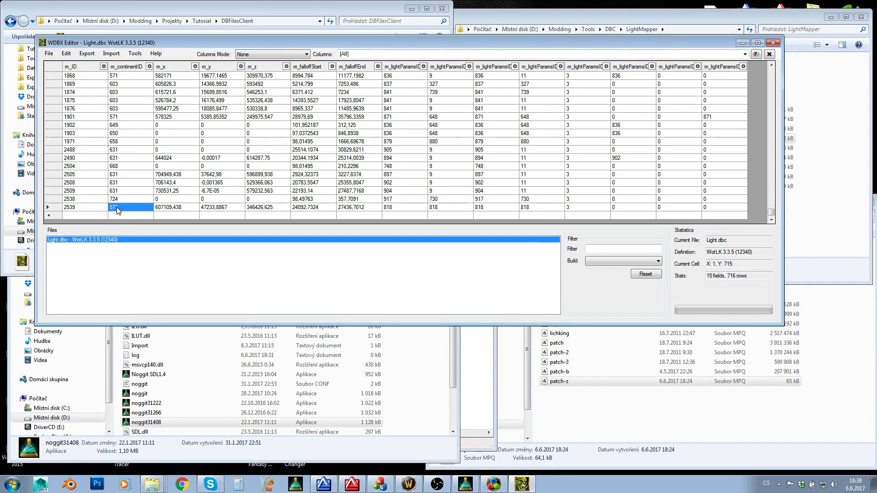
click(462, 487)
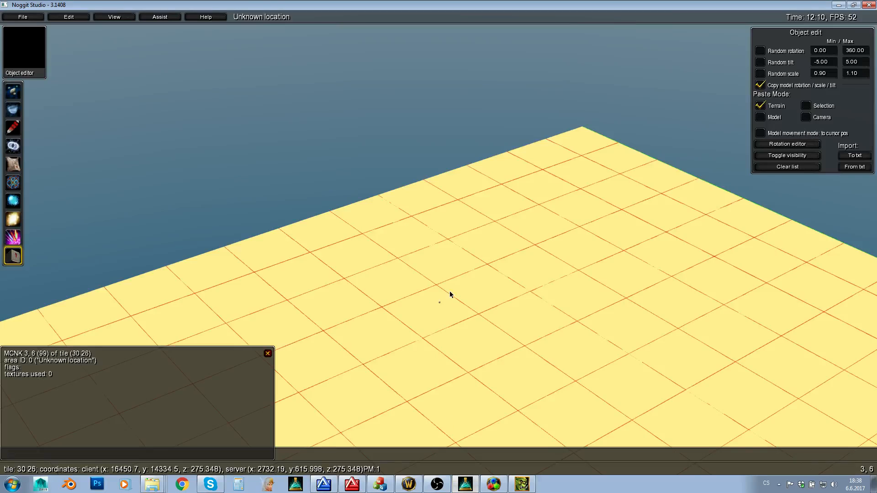
right_drag(449, 293, 651, 204)
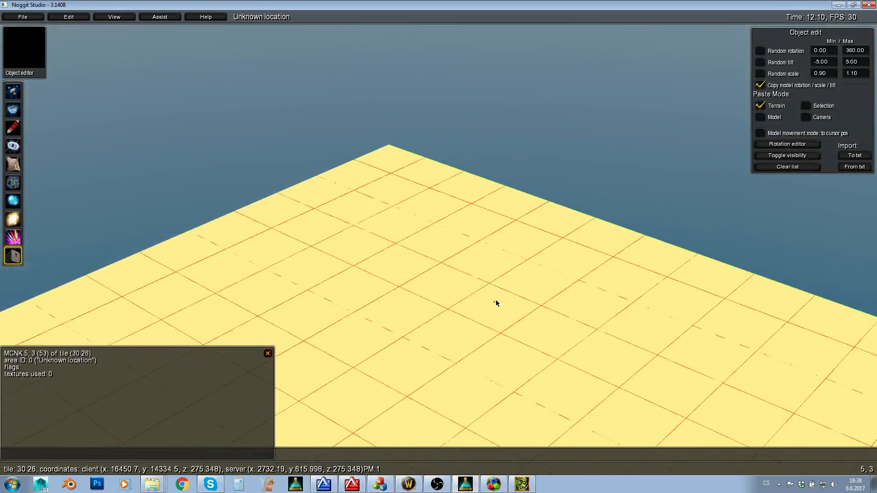
click(475, 489)
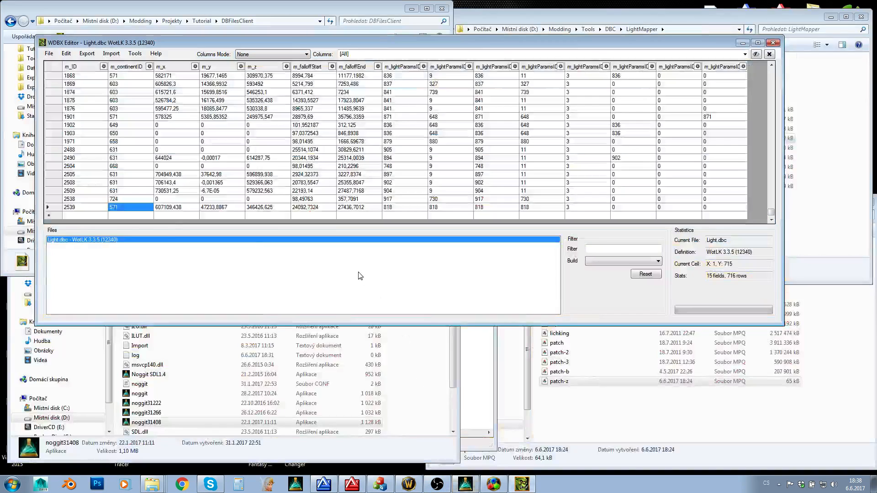
click(127, 208)
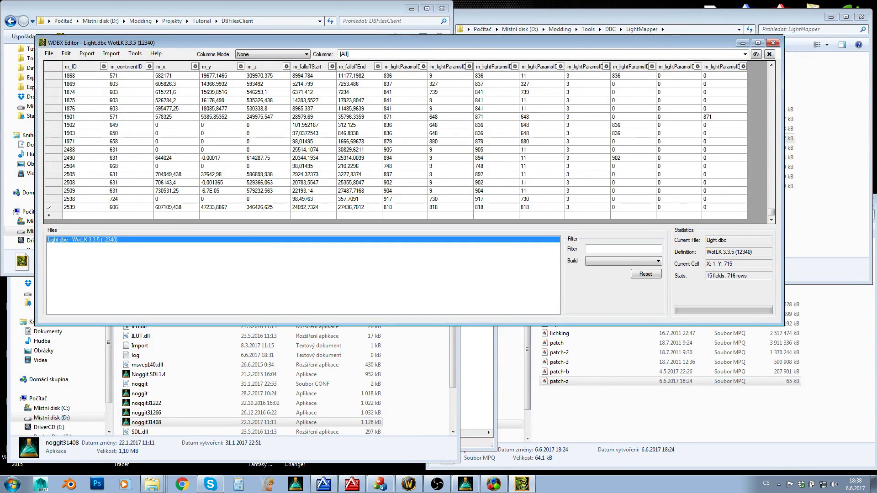
click(160, 209)
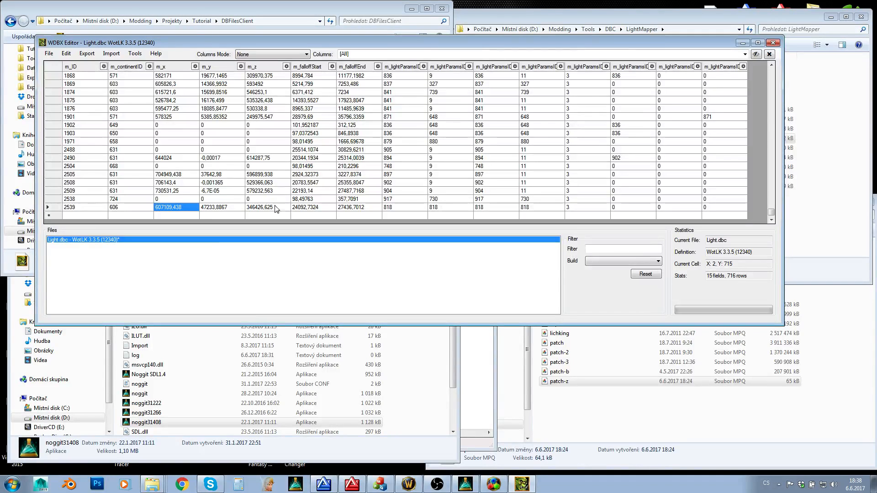
Step: Switch to World of Warcraft, teleport the character to the custom map to view its sky, and close the game
click(409, 484)
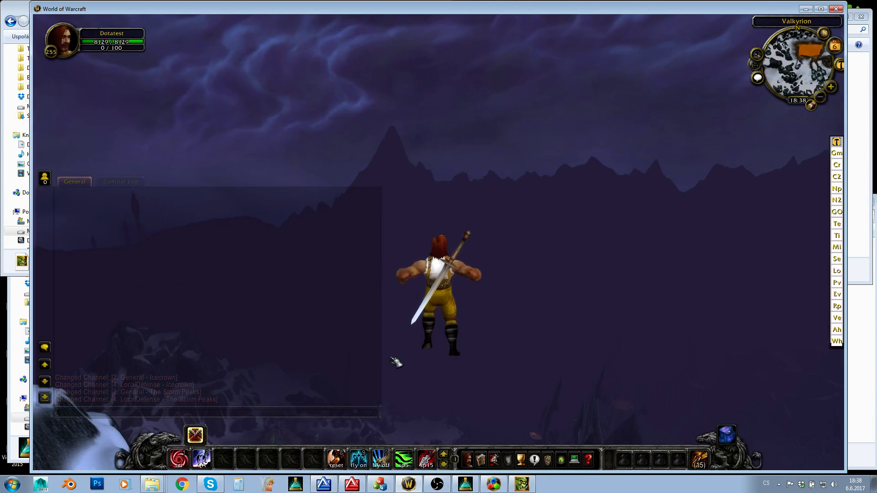
click(202, 458)
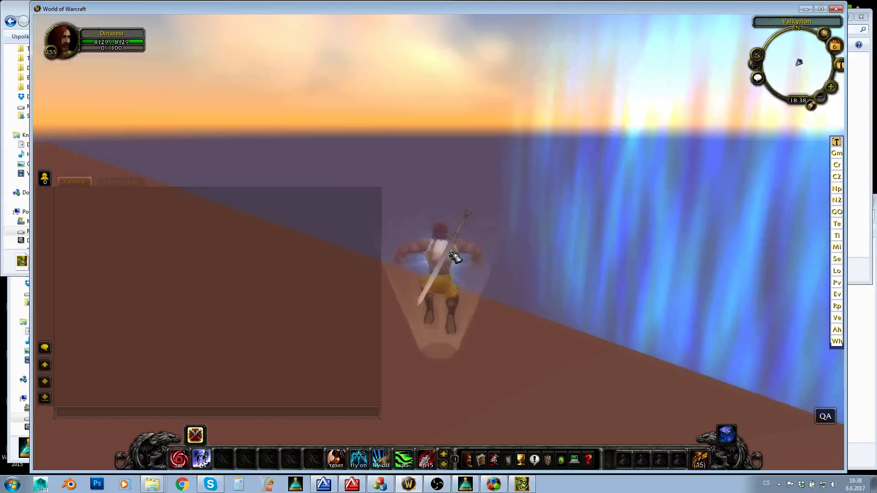
key(Escape)
key(Escape)
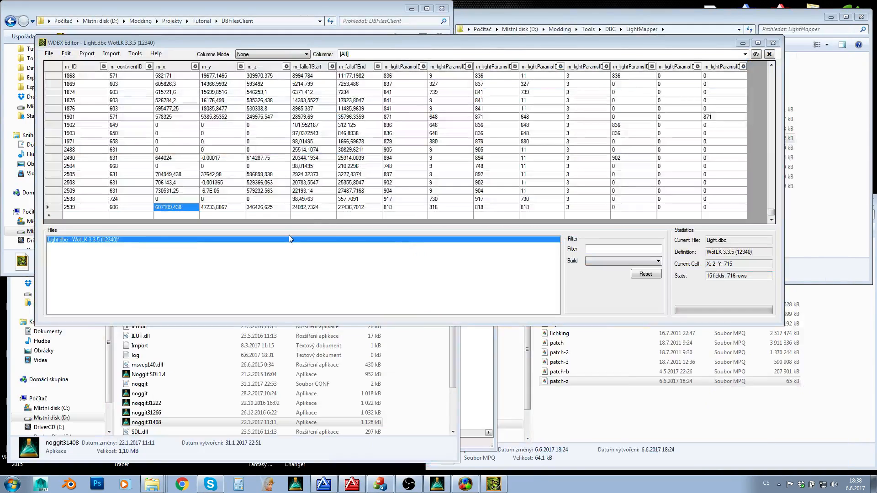
Step: Switch to Noggit Studio and add the Sphere 200 helper model on the flat terrain
click(436, 485)
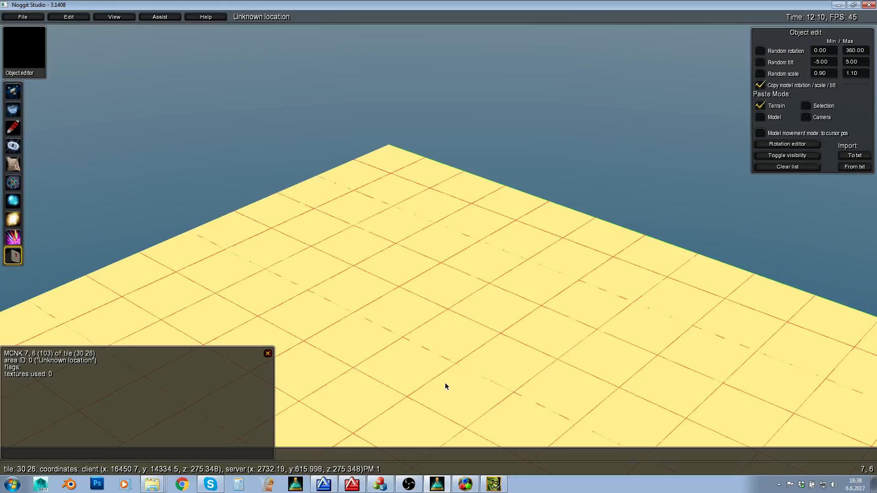
key(s)
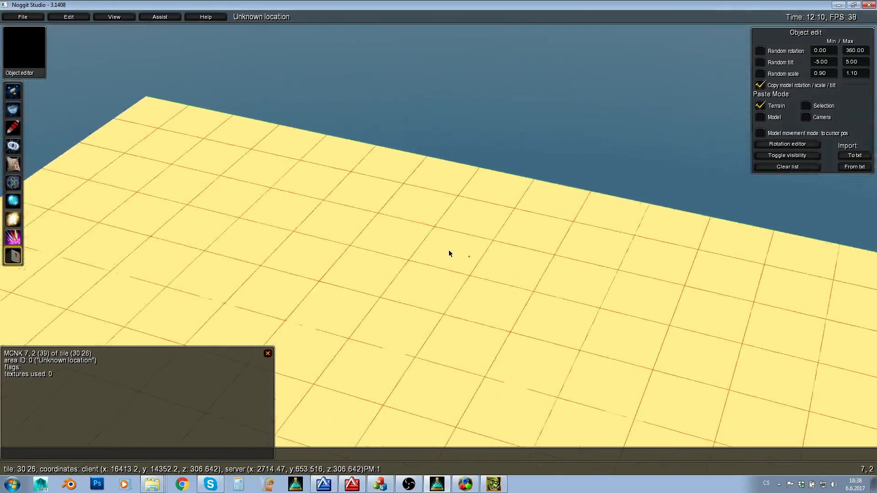
key(w)
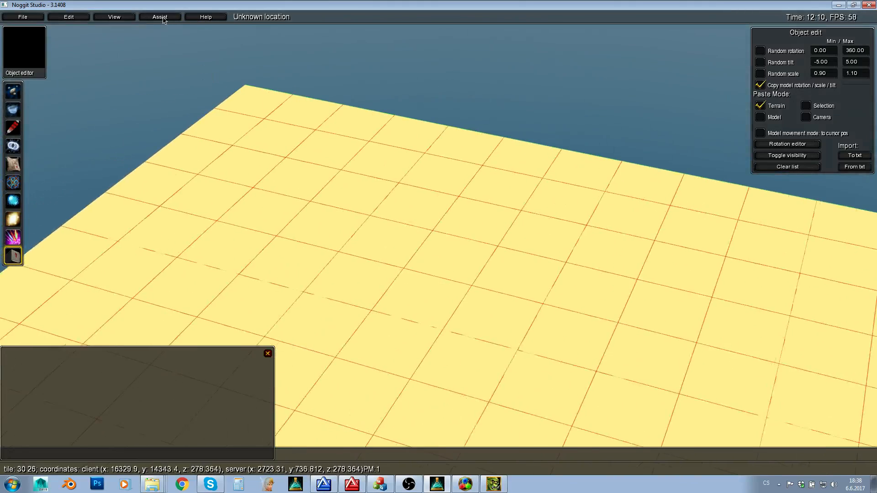
click(164, 18)
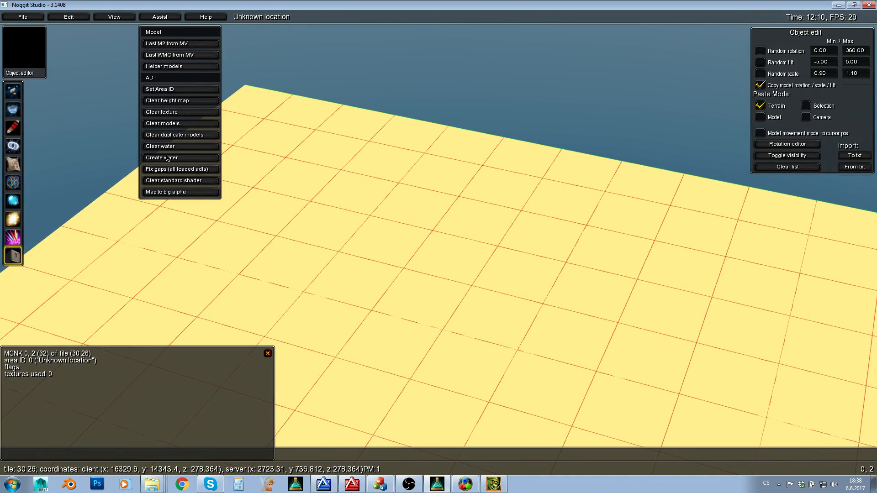
key(w)
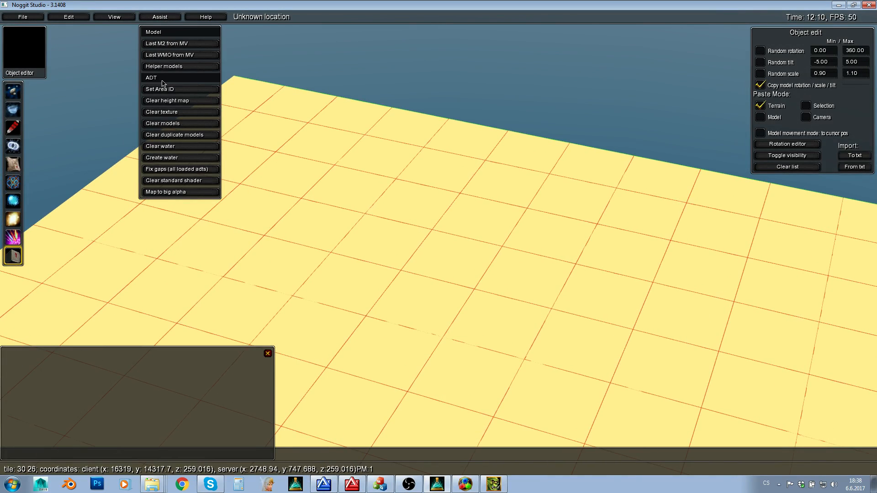
click(166, 67)
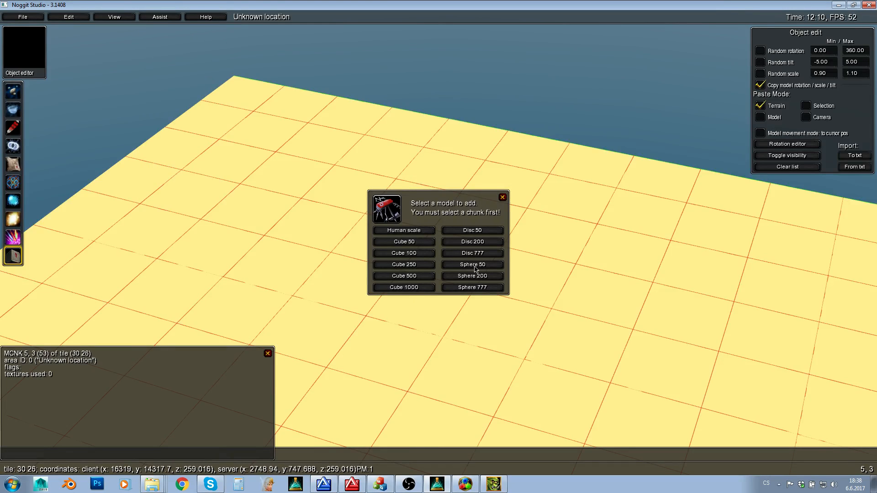
key(e)
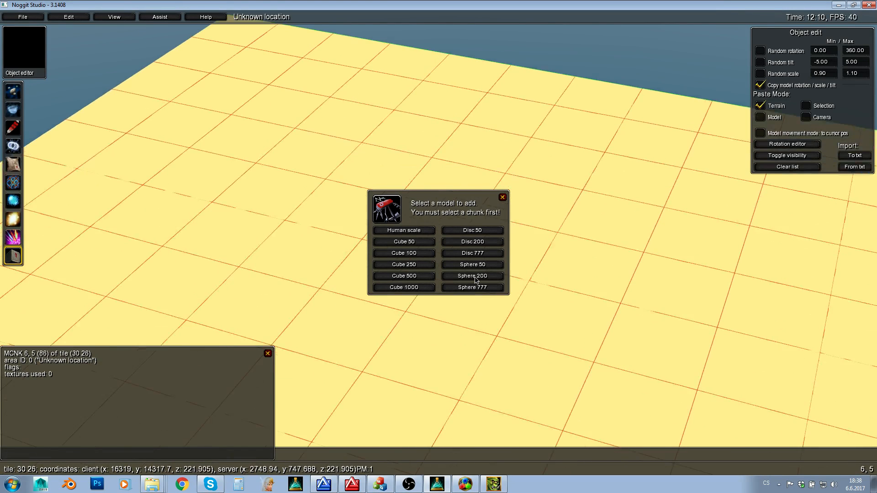
click(475, 276)
key(q)
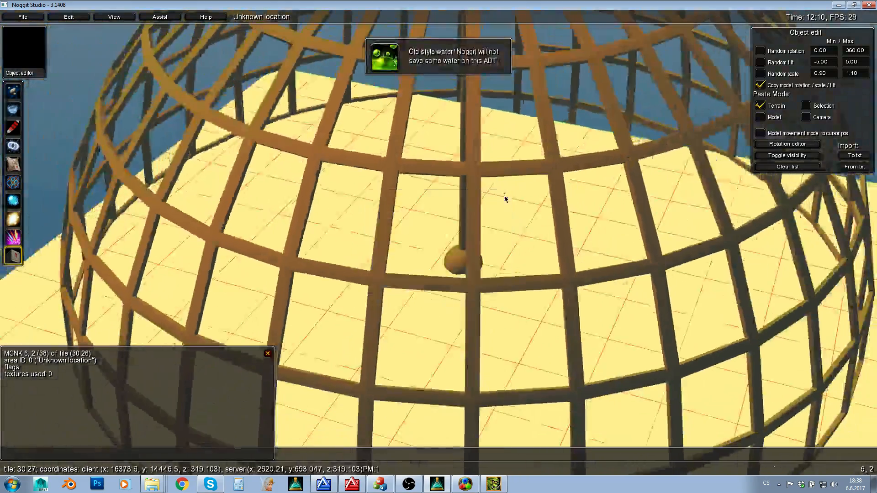
Step: Select the 200-yard sphere and examine its radius and centre against the terrain from several angles
click(475, 190)
key(d)
right_drag(475, 190, 216, 142)
key(e)
key(s)
key(e)
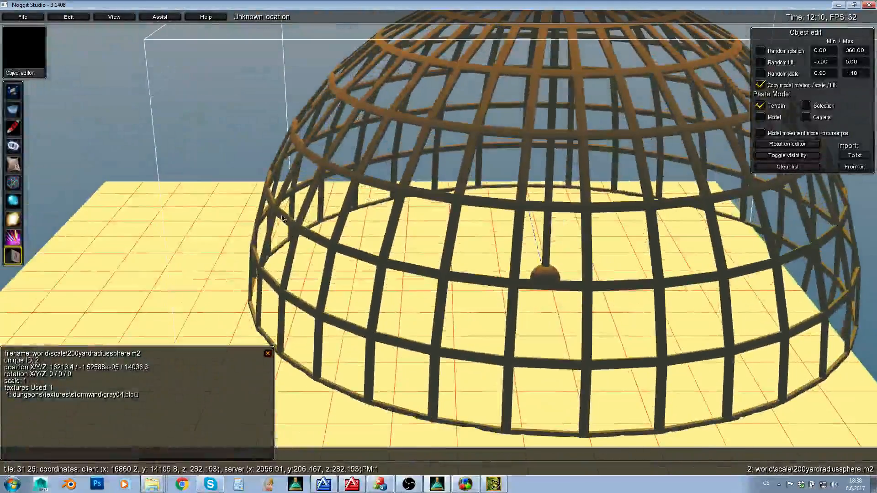
key(s)
key(d)
key(w)
key(q)
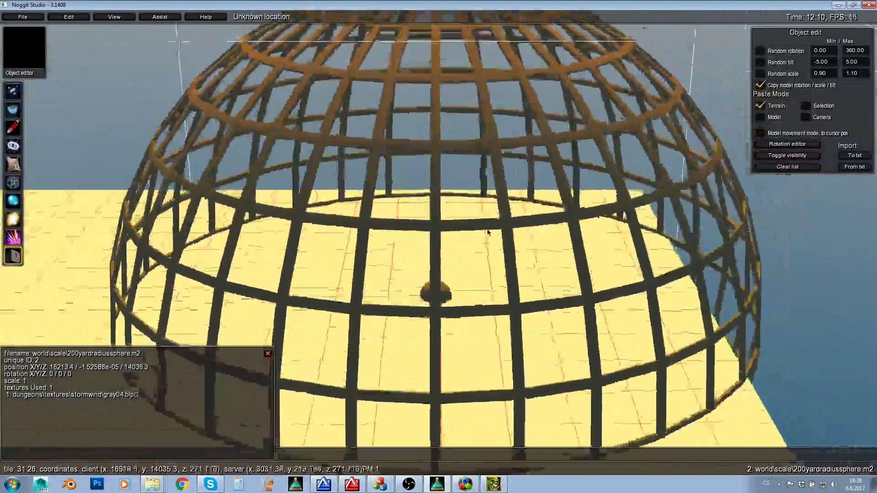
right_drag(487, 230, 491, 271)
key(w)
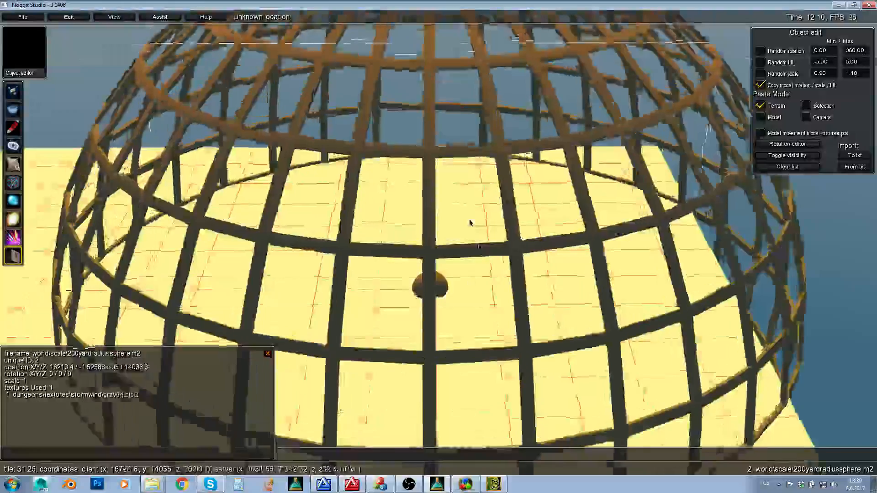
key(w)
right_drag(368, 266, 533, 197)
key(s)
key(a)
key(s)
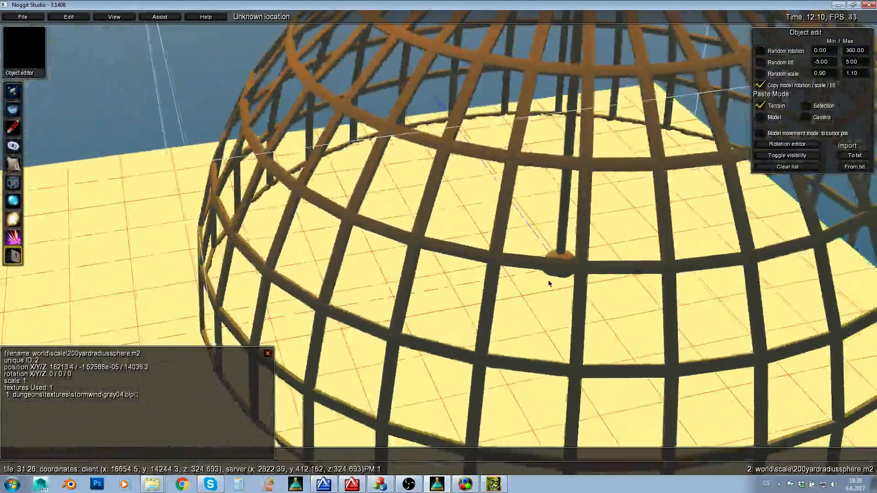
right_drag(548, 280, 571, 217)
key(s)
key(d)
key(w)
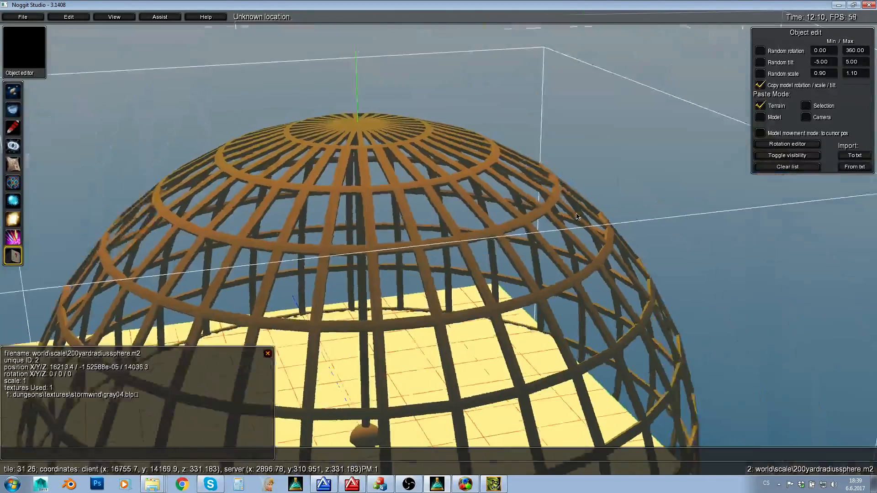
Step: Move the sphere across the terrain and raise its centre to about X 16131, Y 14.07, Z 13995.3
key(q)
key(a)
right_drag(415, 169, 513, 300)
key(w)
middle_drag(512, 299, 446, 304)
right_drag(446, 304, 419, 319)
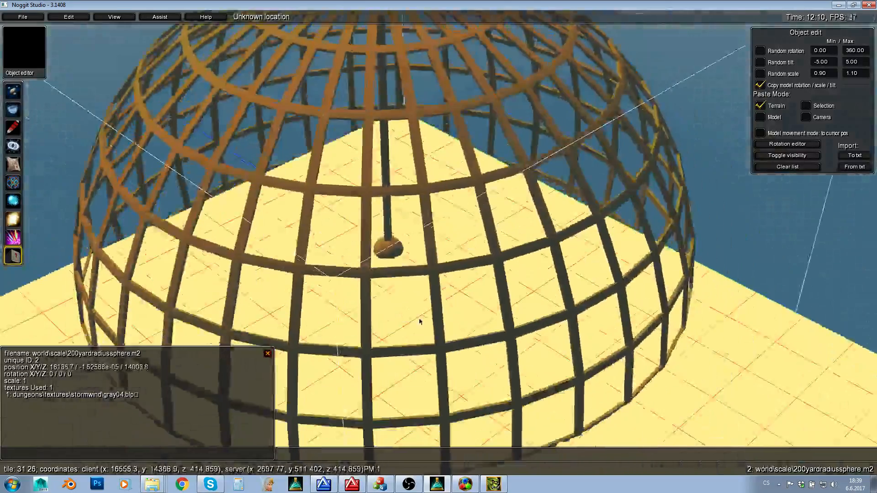
key(a)
middle_drag(466, 288, 466, 273)
right_drag(466, 272, 405, 296)
key(w)
middle_drag(405, 296, 392, 236)
key(s)
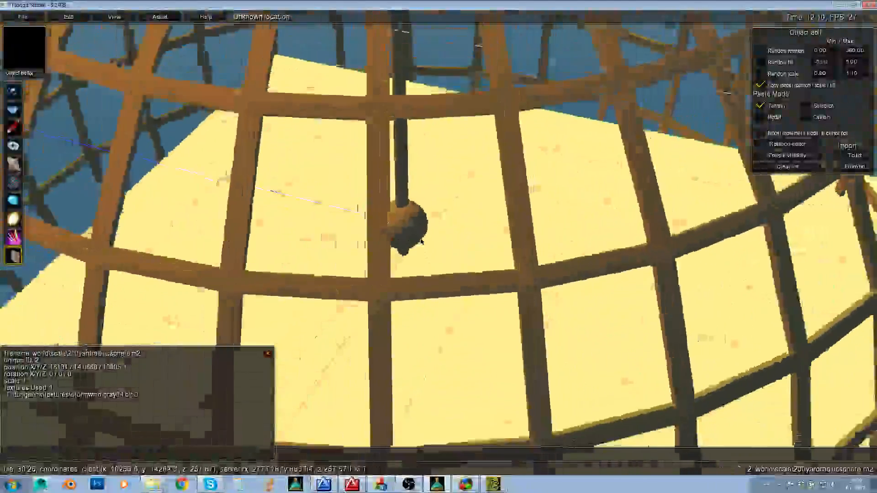
Step: Enlarge the selected sphere to a scale of about 1.456
right_drag(392, 236, 411, 237)
alt+middle_drag(411, 238, 544, 305)
key(s)
right_drag(544, 305, 430, 324)
alt+middle_drag(431, 325, 497, 221)
Step: Examine the enlarged sphere's coverage of the terrain, its centre ball, and its position and scale readings
key(d)
right_drag(497, 221, 450, 268)
key(w)
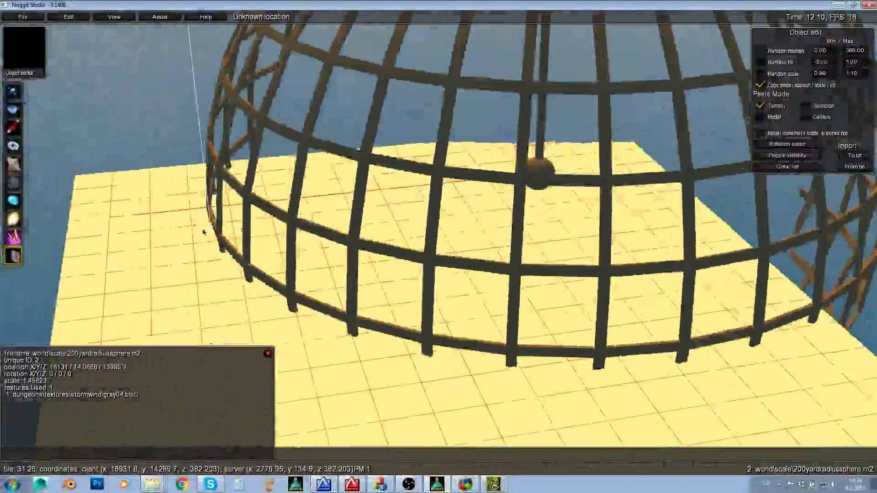
key(d)
key(a)
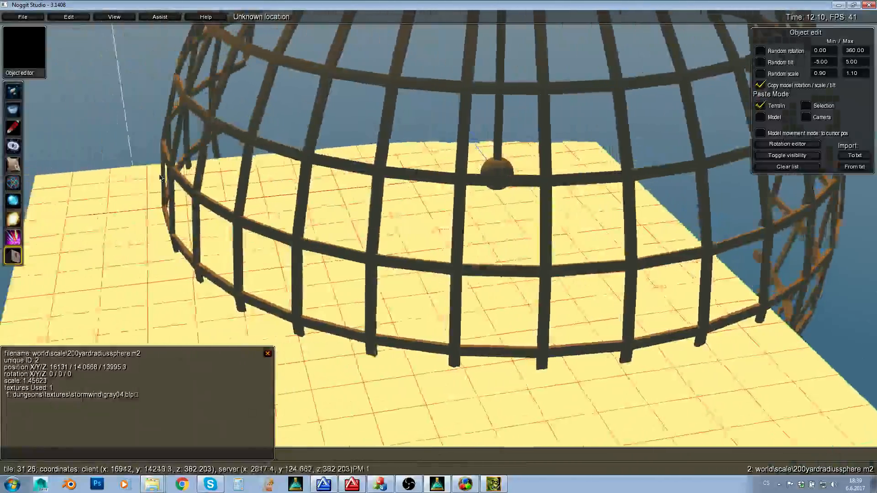
key(w)
right_drag(429, 260, 447, 300)
key(d)
key(w)
key(w)
key(a)
key(w)
key(s)
key(s)
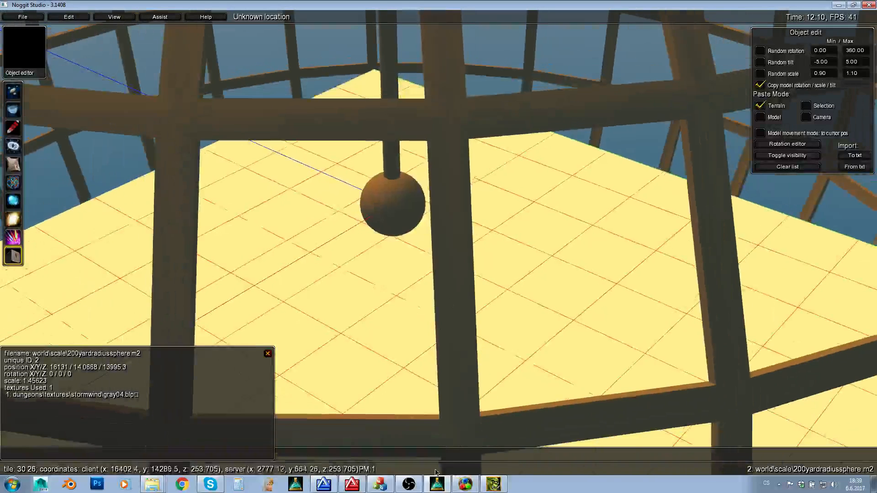
Step: Switch to WDBX Editor and use Calculator to multiply the sphere's X position, 16131, by 36
click(501, 487)
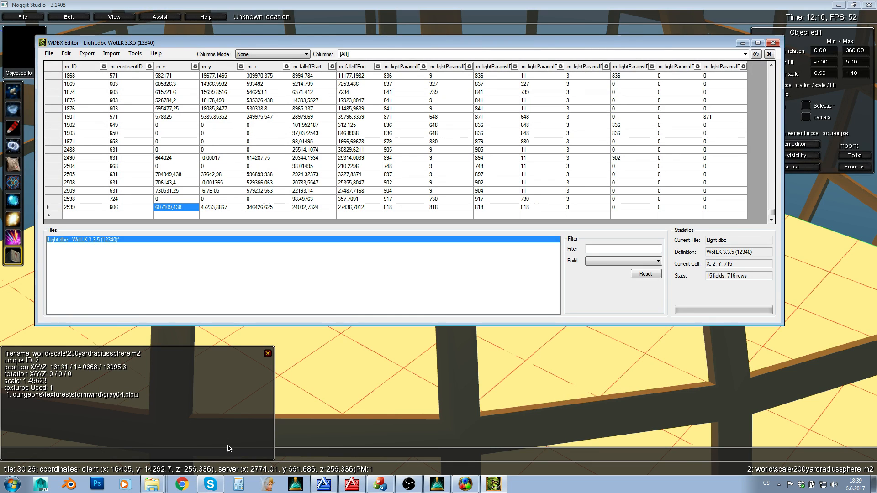
click(238, 484)
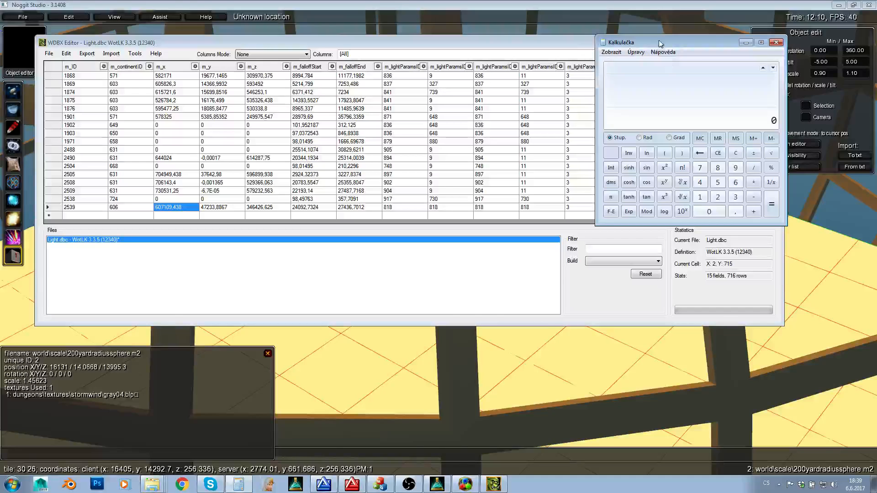
drag(657, 42, 379, 231)
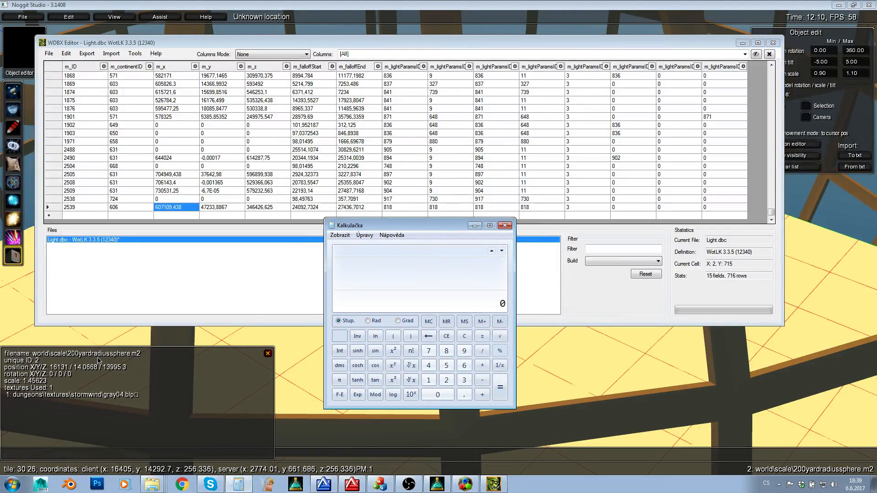
text(161)
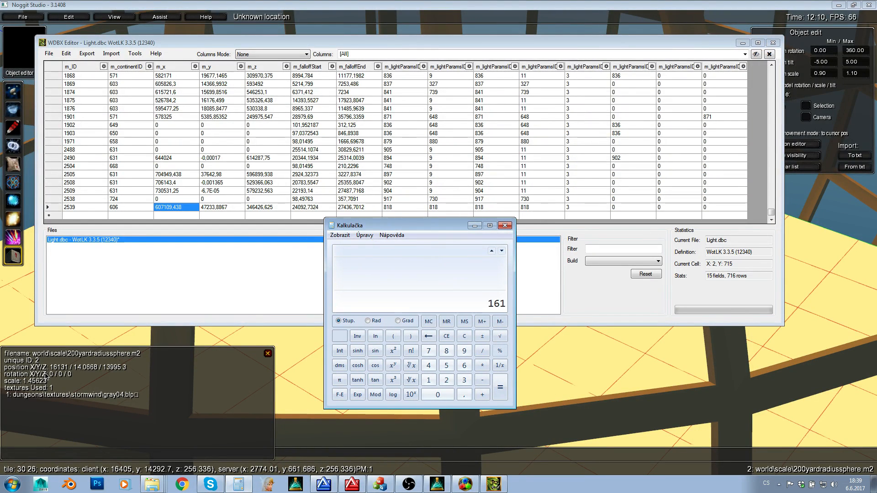
text(31 )
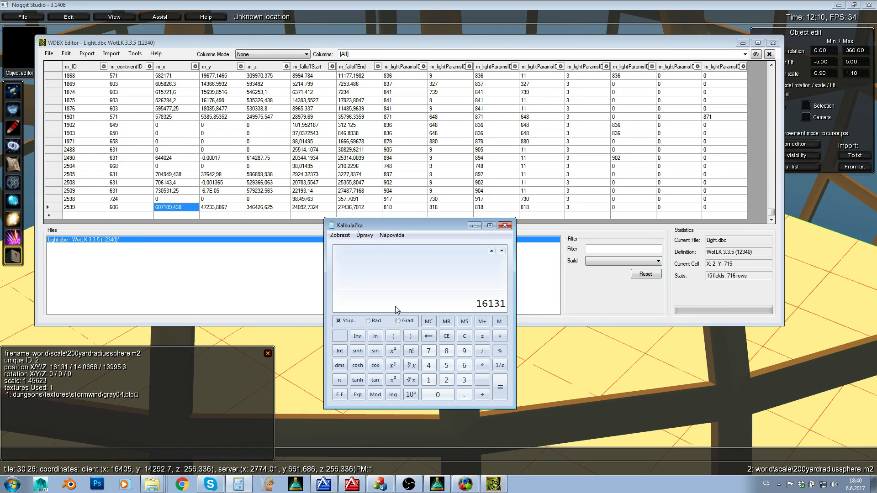
text(*)
key(Return)
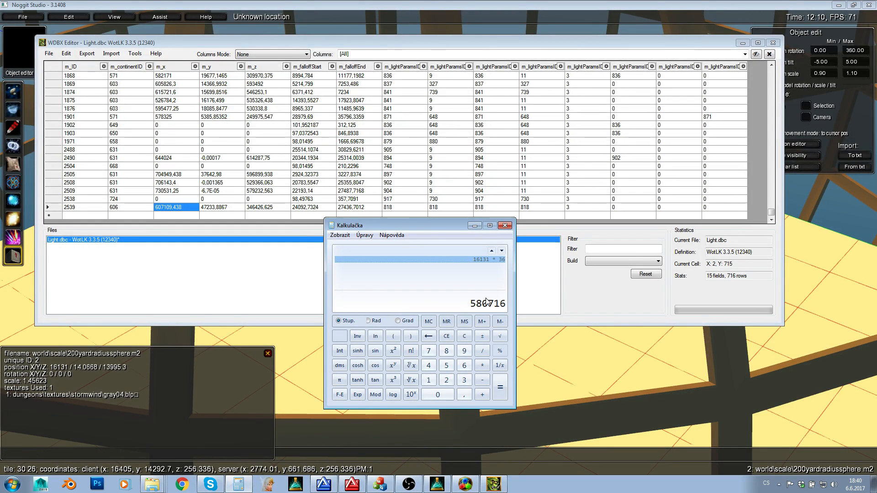
Step: Set m_x of light record 2539 to 580716
drag(411, 228, 455, 283)
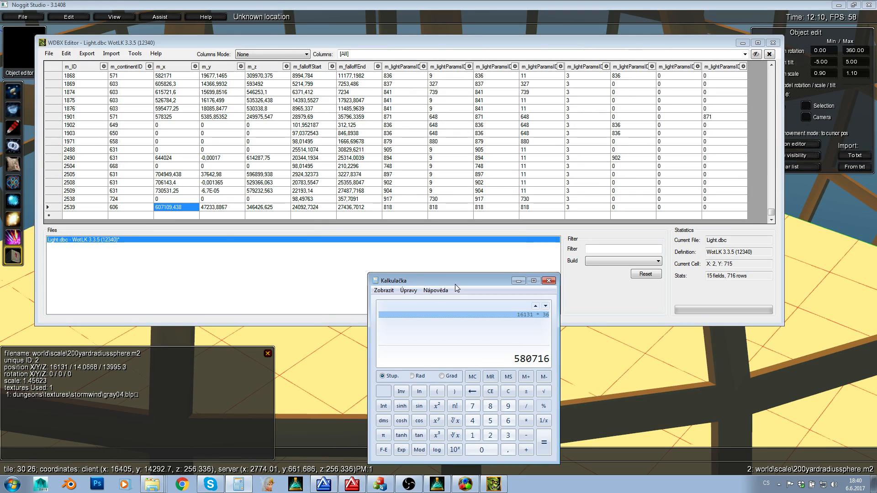
click(175, 208)
text(580716)
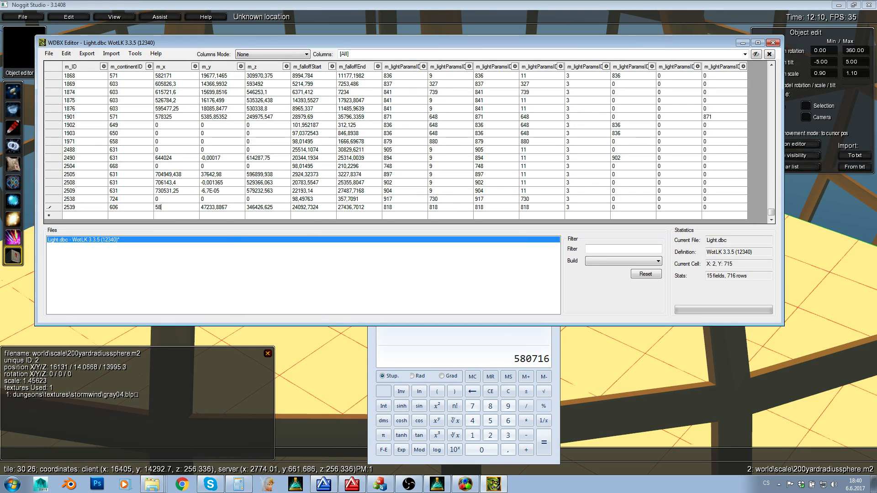
Step: Multiply the sphere's rounded Y position, 14, by 36 in Calculator and set record 2539's m_y to 504
click(221, 208)
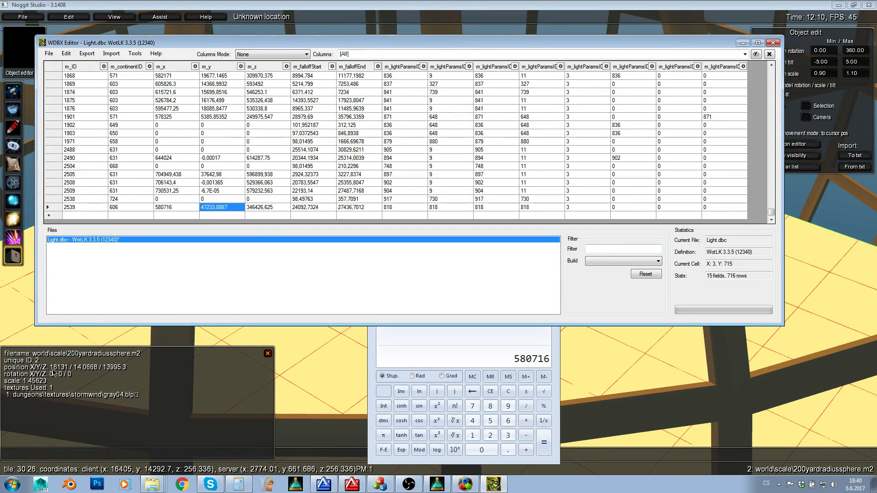
click(457, 360)
key(ctrl+h)
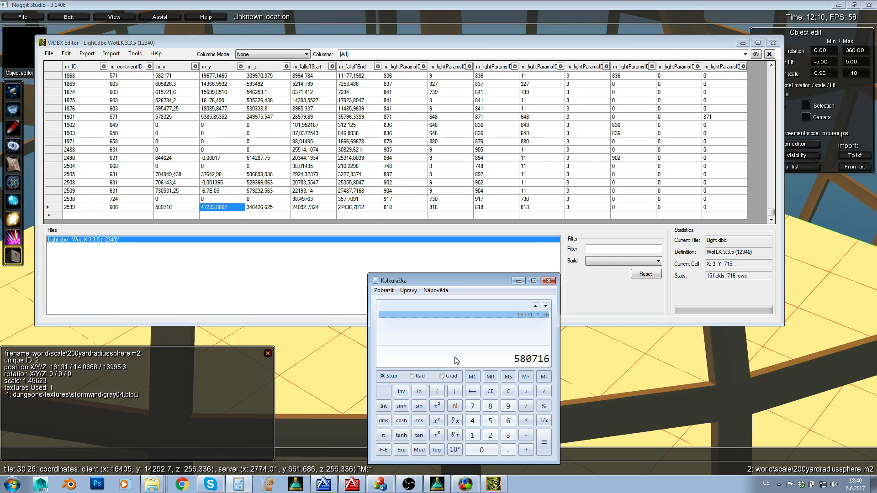
text(14 *)
key(Return)
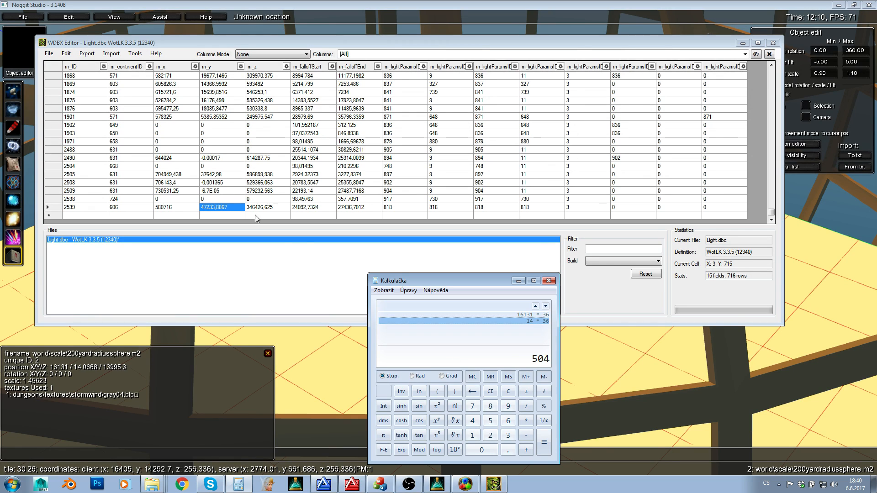
click(215, 208)
text(504)
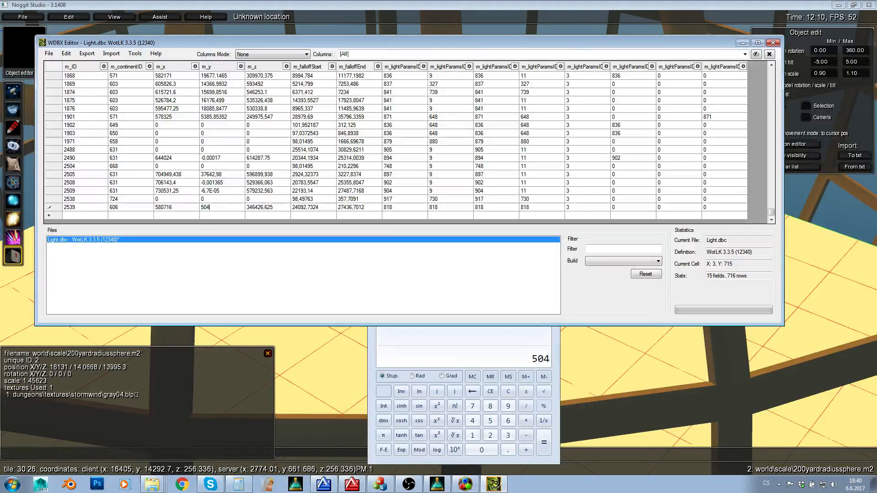
Step: Multiply the sphere's rounded Z position, 13995, by 36 in Calculator and set record 2539's m_z to 503820
click(268, 210)
click(448, 357)
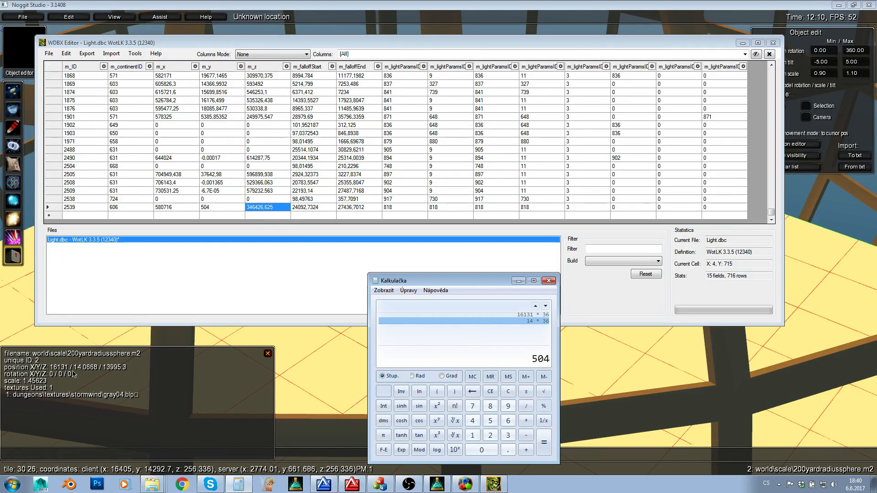
text(13995 )
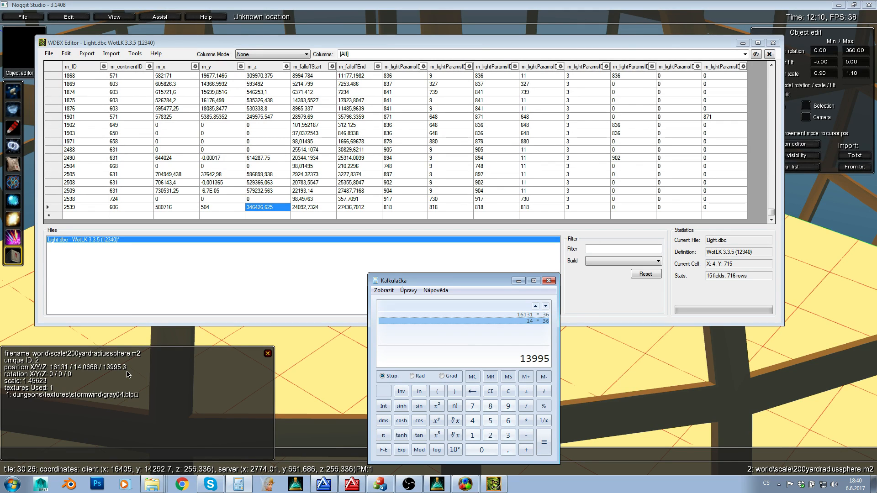
text(* 1)
key(BackSpace)
key(BackSpace)
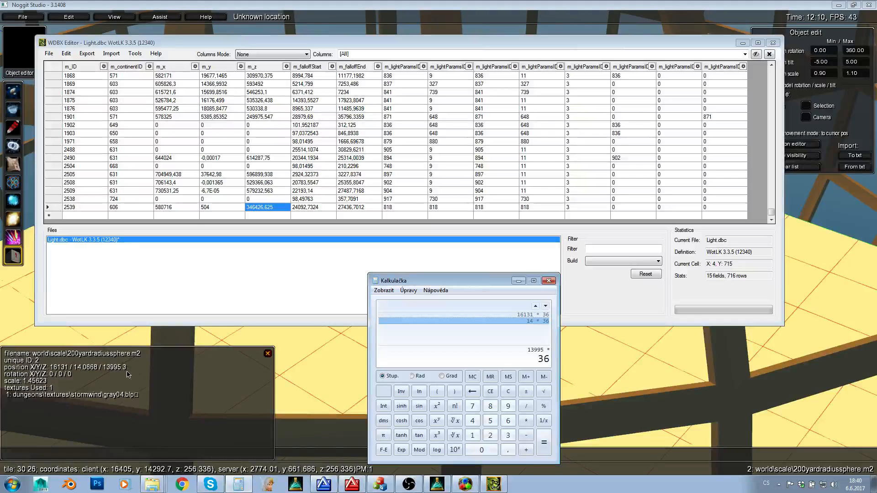
key(Return)
click(90, 317)
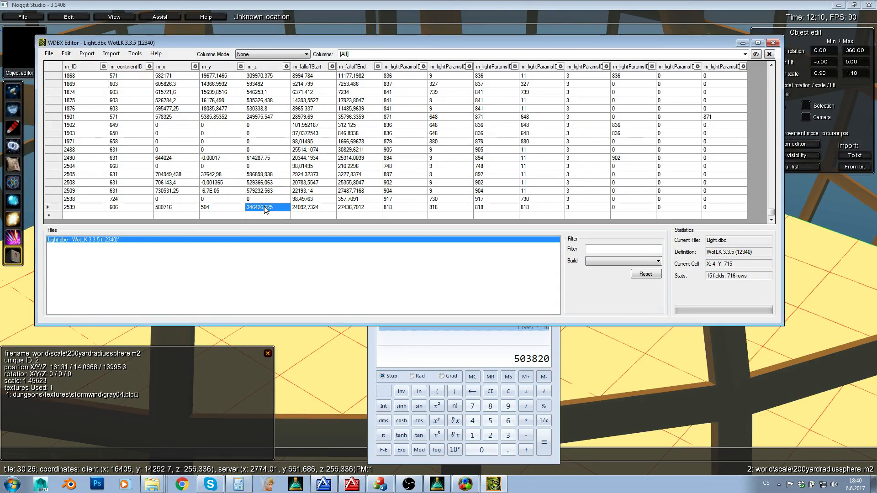
text(503820)
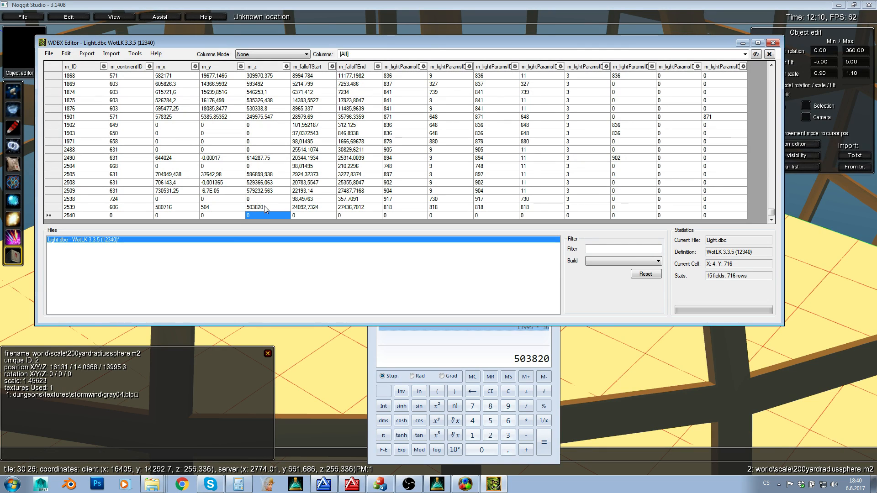
key(Up)
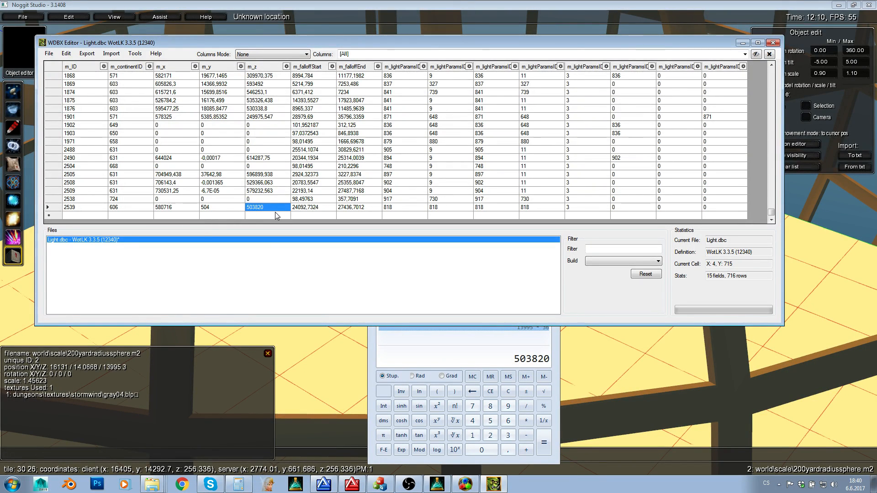
Step: Select record 2539's m_falloffStart value and switch to Noggit Studio to examine the sphere's extent from farther away
click(325, 208)
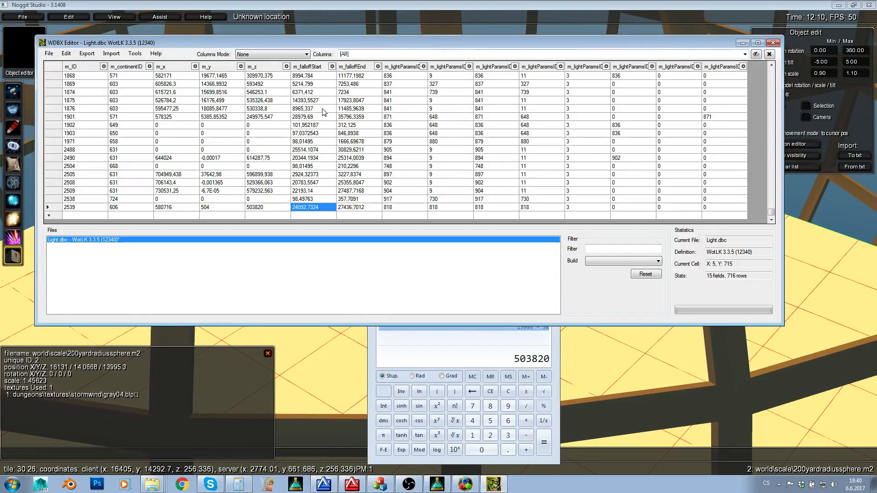
click(344, 3)
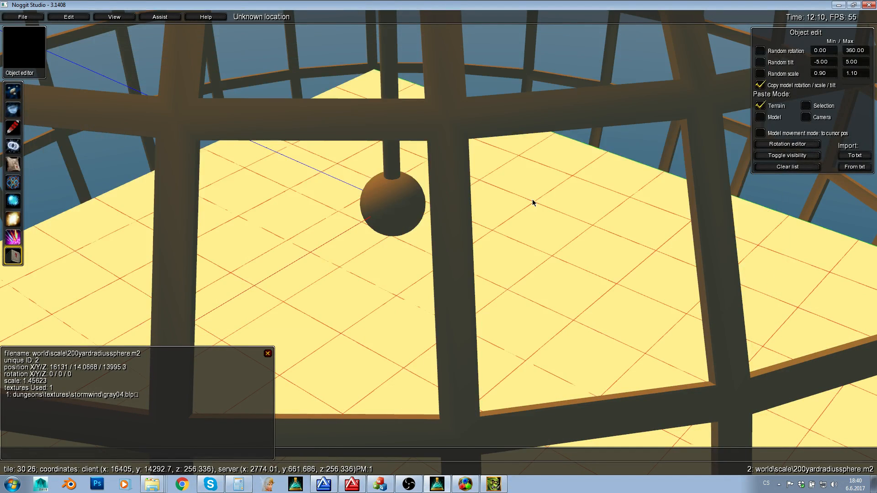
key(s)
right_drag(533, 199, 320, 201)
key(d)
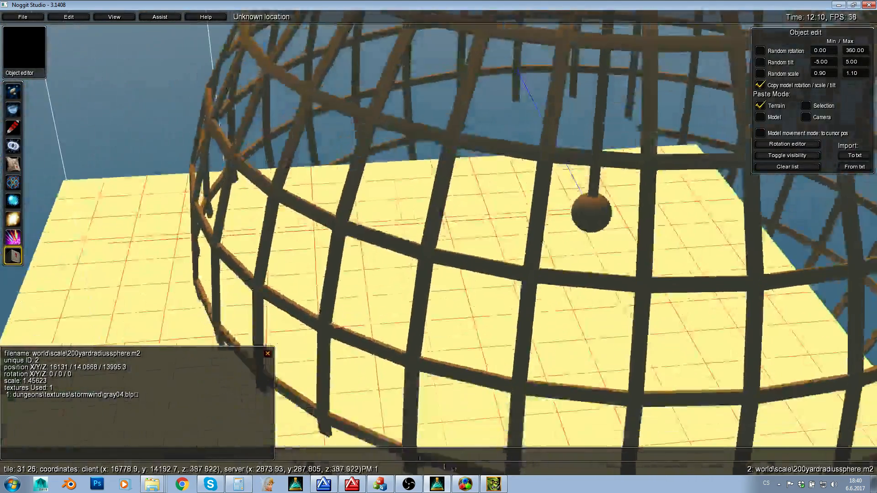
Step: Switch to Light Mapper and inspect the coordinates and inner and outer radii of the lights around Northrend's golden forest
click(464, 484)
mouse_move(260, 202)
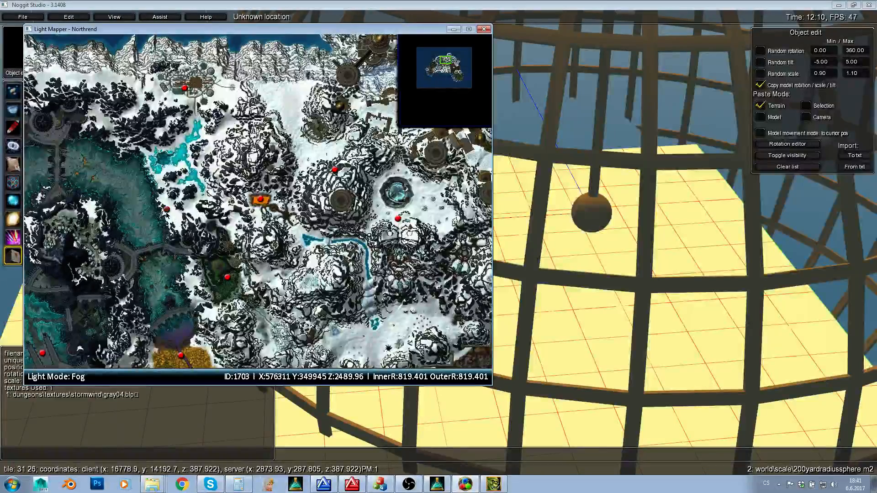
drag(76, 362, 145, 231)
mouse_move(113, 222)
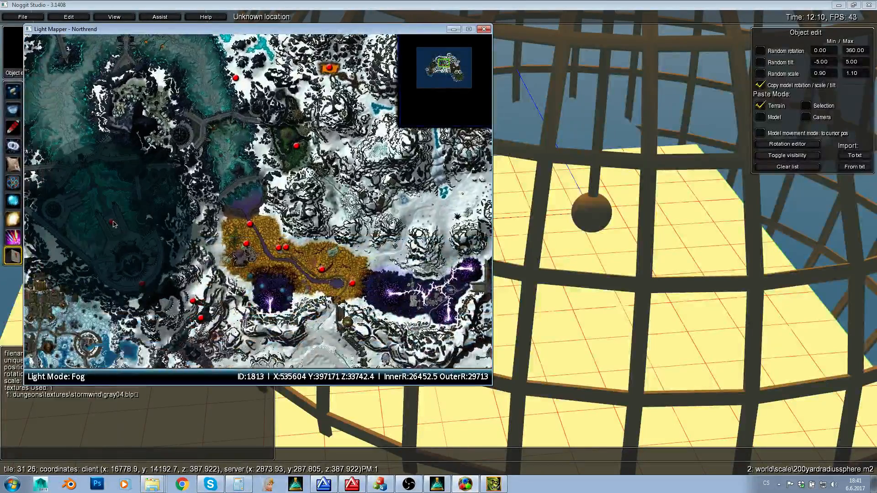
mouse_move(252, 225)
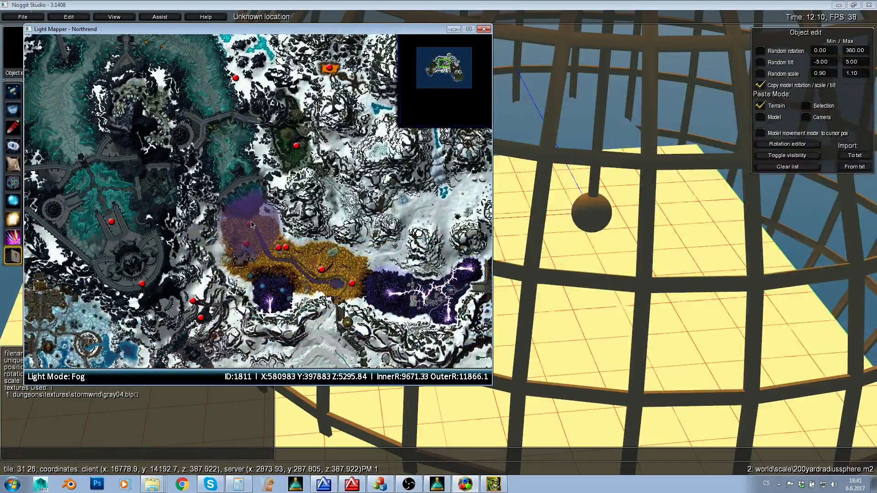
mouse_move(280, 249)
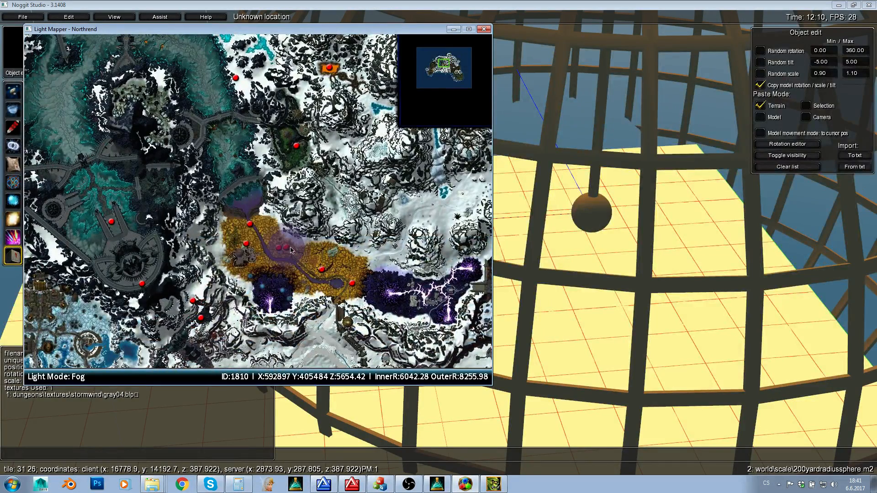
mouse_move(321, 273)
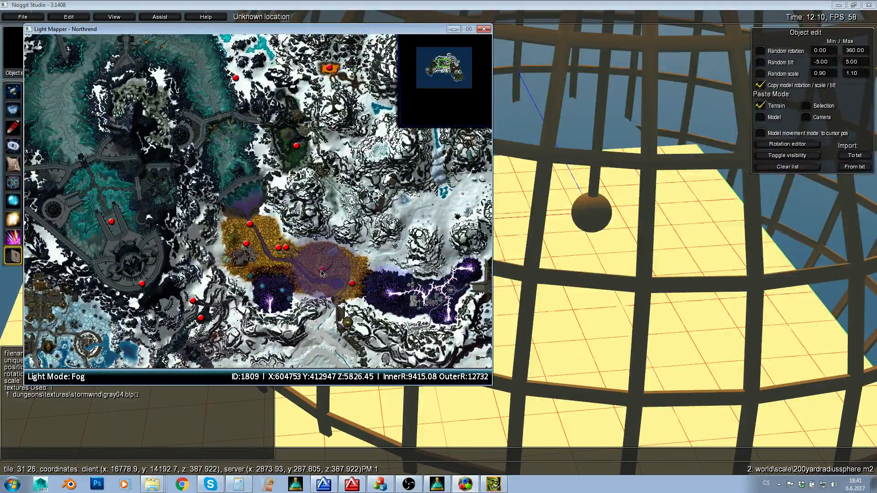
mouse_move(355, 283)
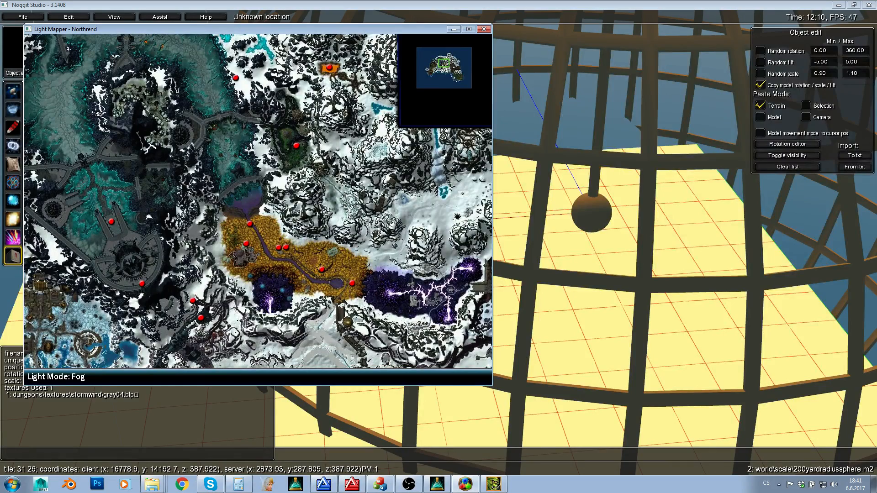
Step: Inspect the radii of the orange-pool light and of a light in the snowfield south of the golden forest, and close Light Mapper
drag(332, 89, 321, 147)
mouse_move(322, 129)
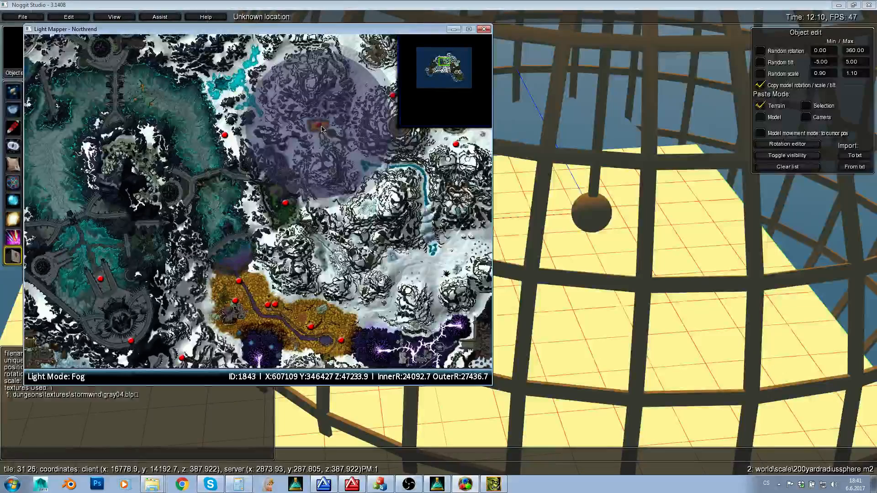
drag(398, 364, 325, 216)
drag(314, 347, 241, 243)
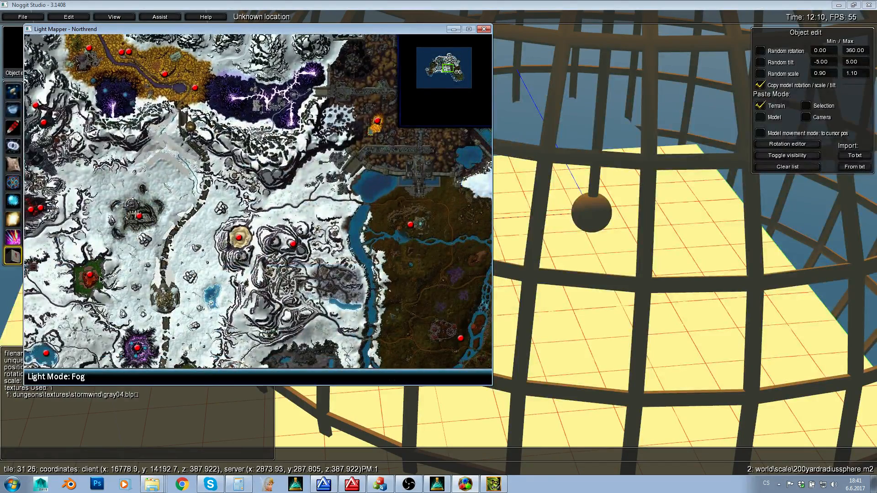
mouse_move(91, 278)
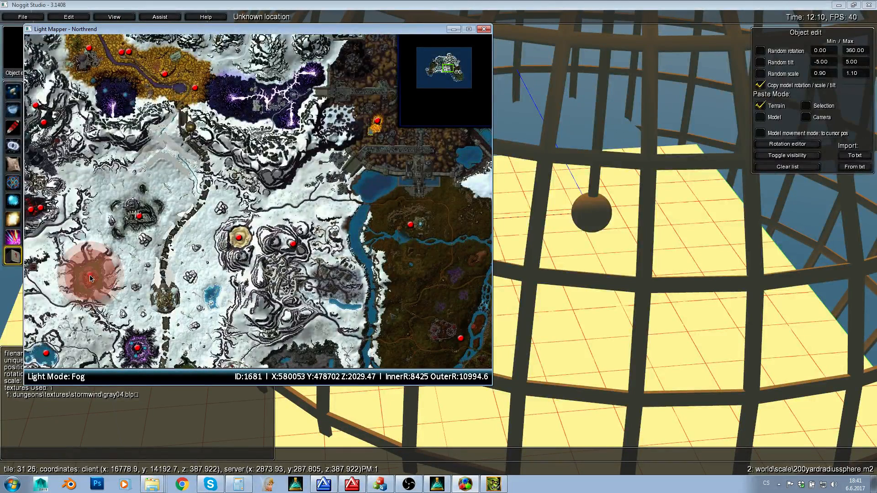
click(483, 28)
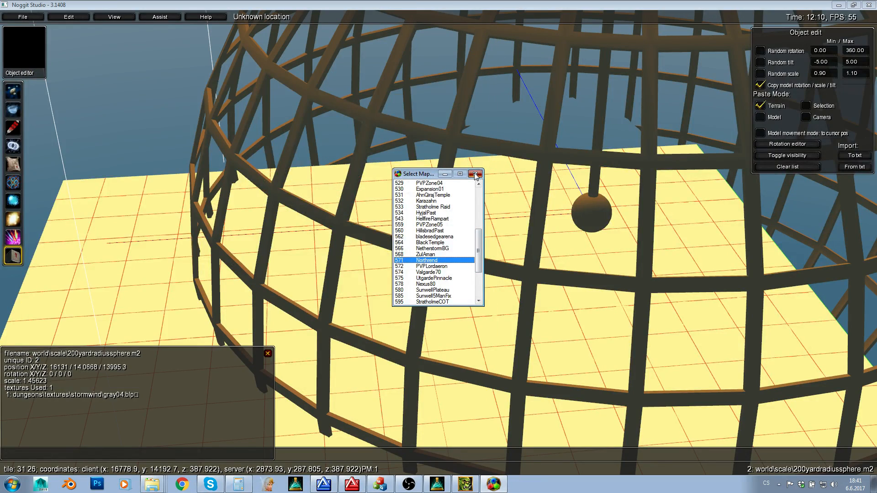
click(475, 174)
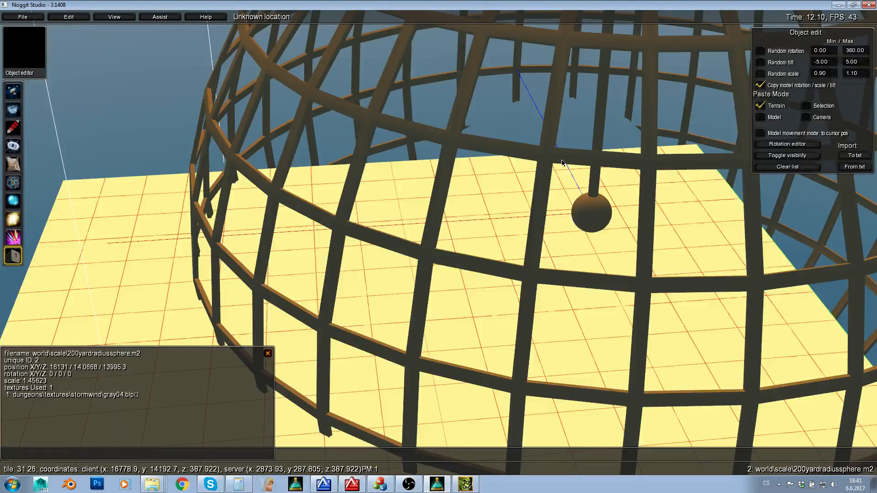
Step: Examine the sphere's outer boundary and centre ball against the terrain from close up and farther away
key(d)
right_drag(561, 174, 474, 191)
key(w)
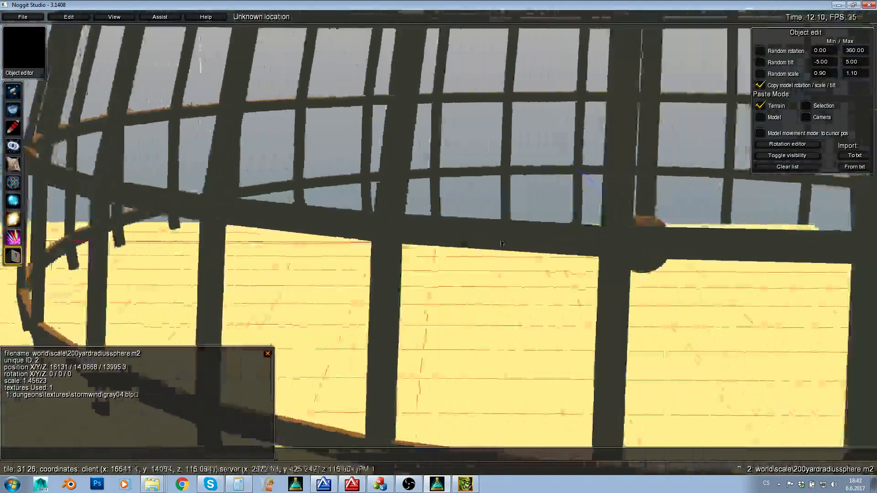
right_drag(502, 244, 414, 255)
key(s)
key(w)
key(s)
key(a)
key(q)
key(s)
key(w)
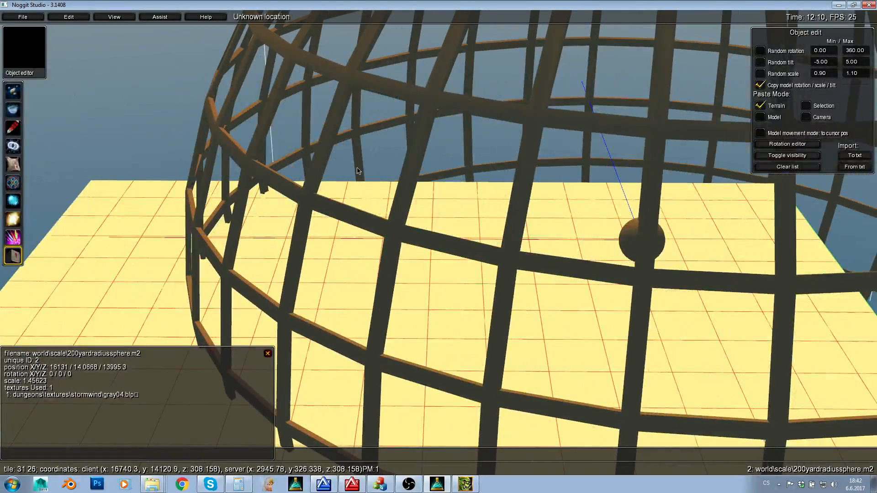
key(s)
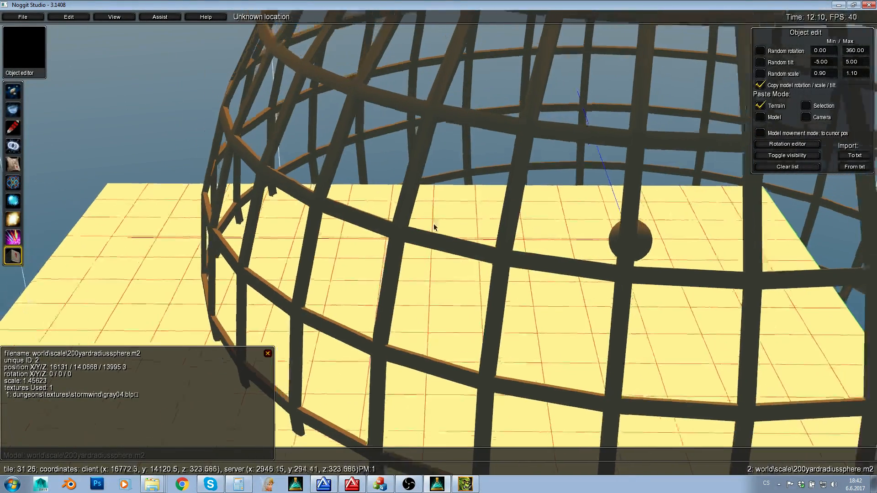
Step: Enlarge the outer 200-yard-radius helper sphere to a scale of about 2.2
alt+middle_drag(449, 246, 419, 198)
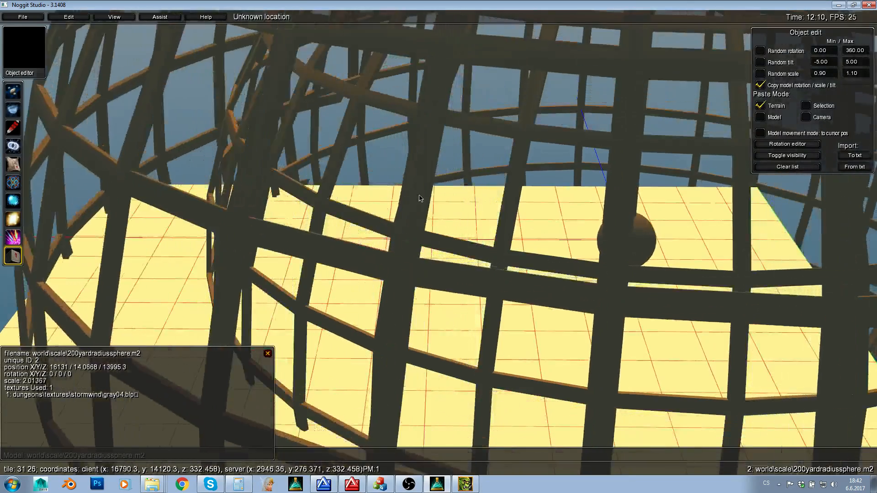
key(s)
right_drag(419, 198, 435, 304)
alt+middle_drag(423, 251, 418, 224)
Step: Examine where the inner and enlarged outer spheres meet the terrain, from inside and outside their boundaries
key(w)
right_drag(418, 226, 289, 276)
key(w)
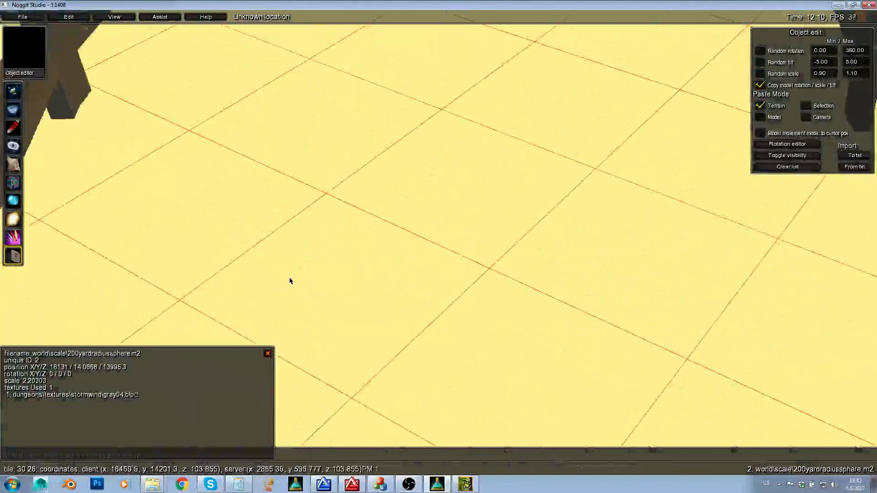
key(s)
key(s)
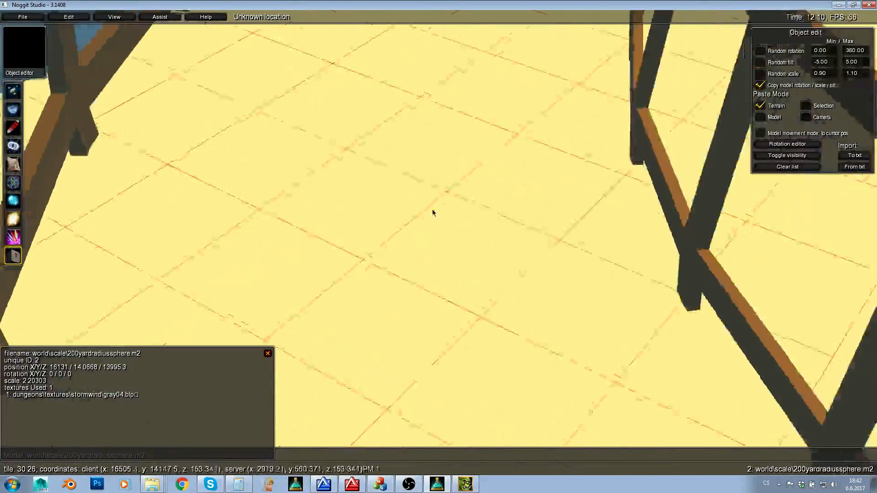
right_drag(432, 211, 643, 240)
key(s)
key(s)
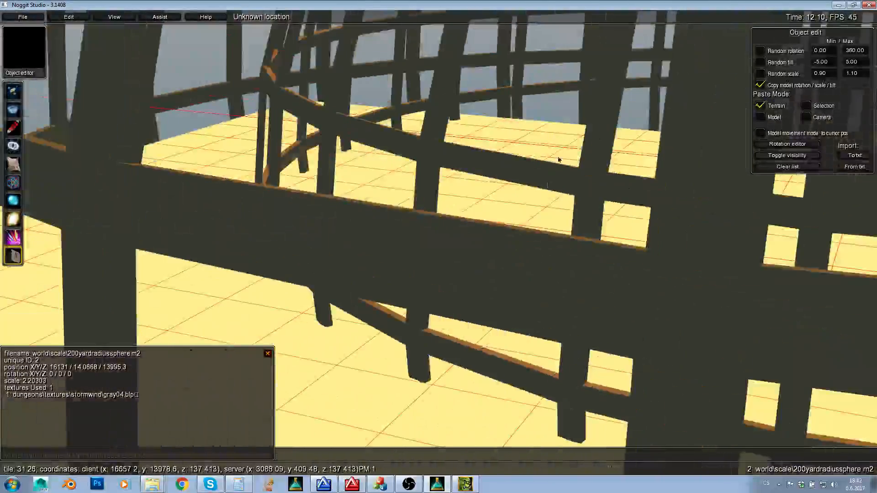
key(s)
right_drag(559, 160, 280, 194)
key(s)
key(d)
key(w)
key(w)
key(s)
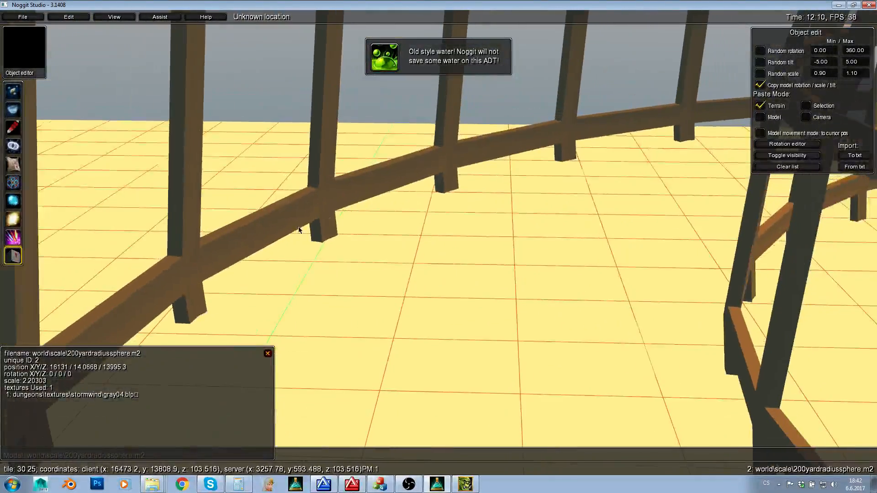
key(s)
Step: Select the smaller inner sphere and calculate its radius for the light record as 1.45623 × 200 × 36
right_drag(242, 174, 274, 242)
key(w)
click(376, 264)
key(w)
click(239, 484)
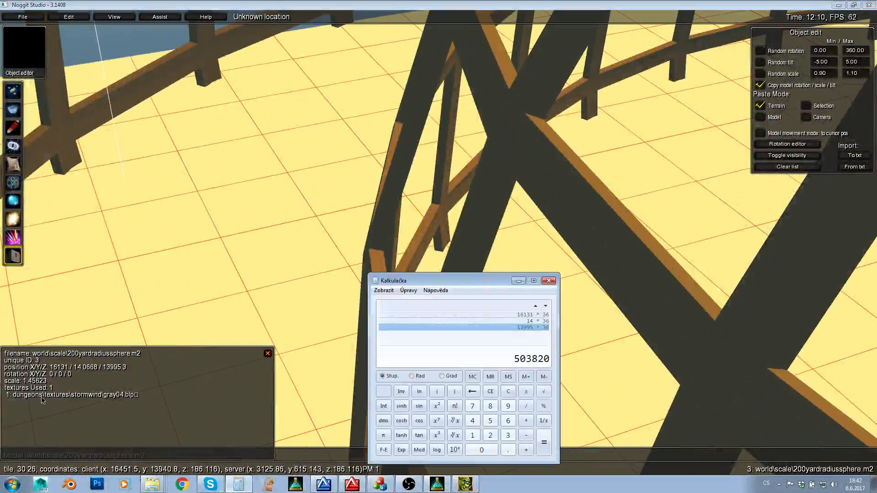
text(1)
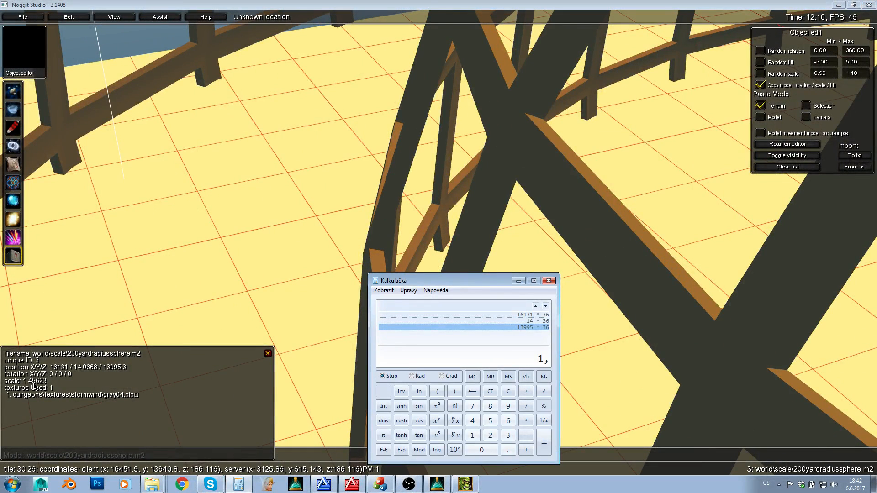
text(,45623 * 200)
key(Return)
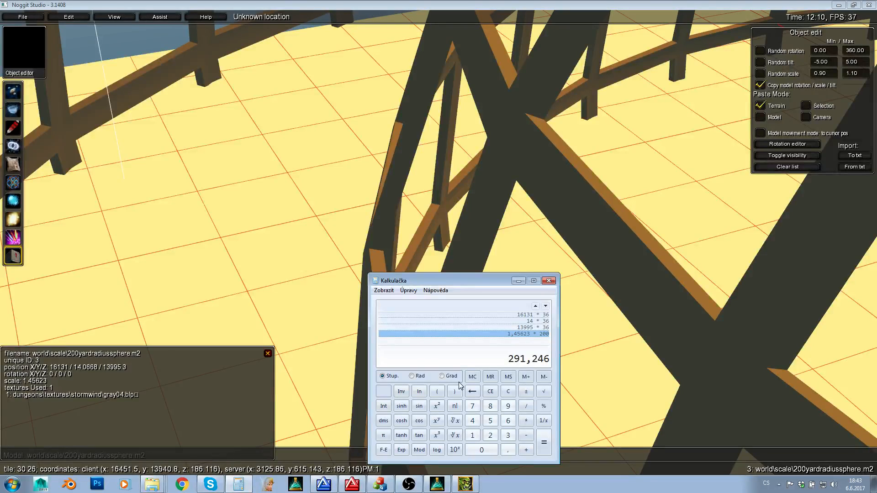
text(*3)
key(Return)
Step: In WDBX Editor, set record 2539's m_falloffStart to 10484
click(469, 480)
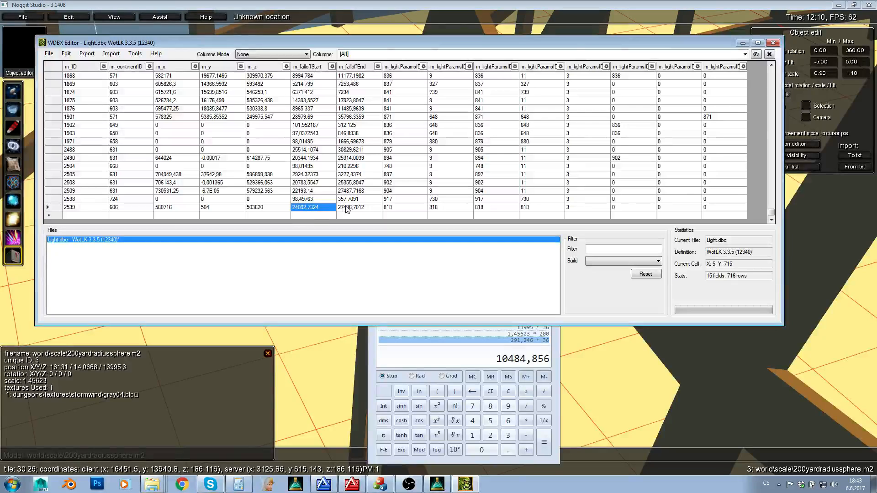
click(327, 210)
text(10484)
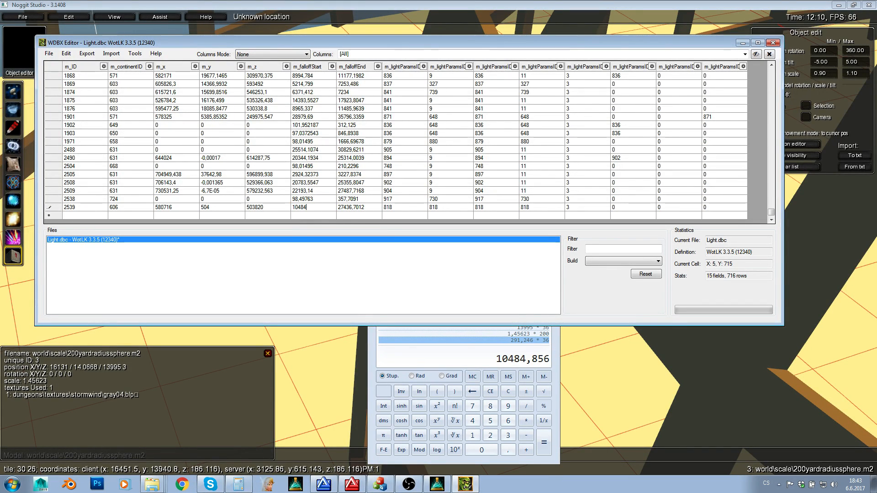
click(350, 208)
Step: Select the larger outer sphere in Noggit Studio and calculate its radius as 2.20303 × 200 × 36
click(357, 5)
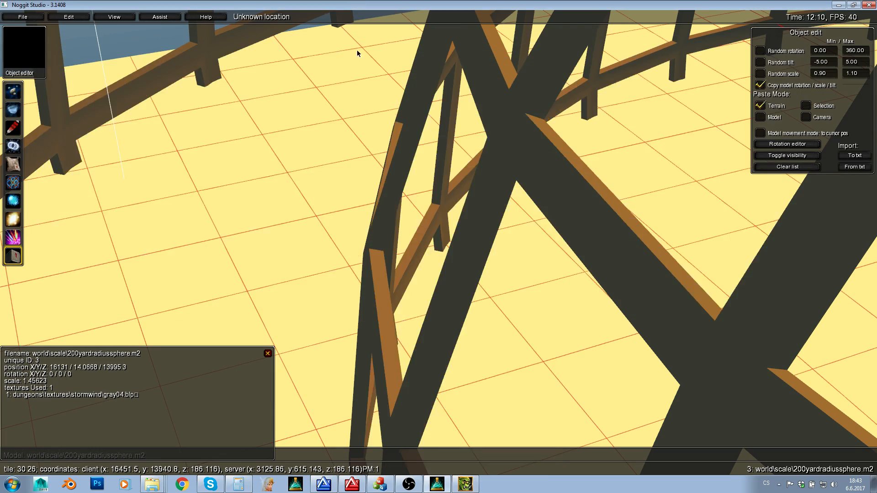
right_drag(389, 215, 434, 208)
click(457, 217)
key(s)
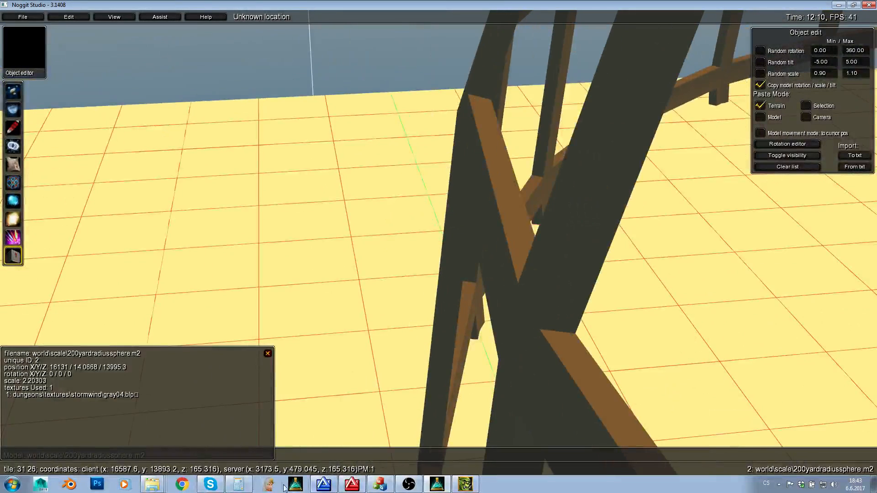
click(243, 486)
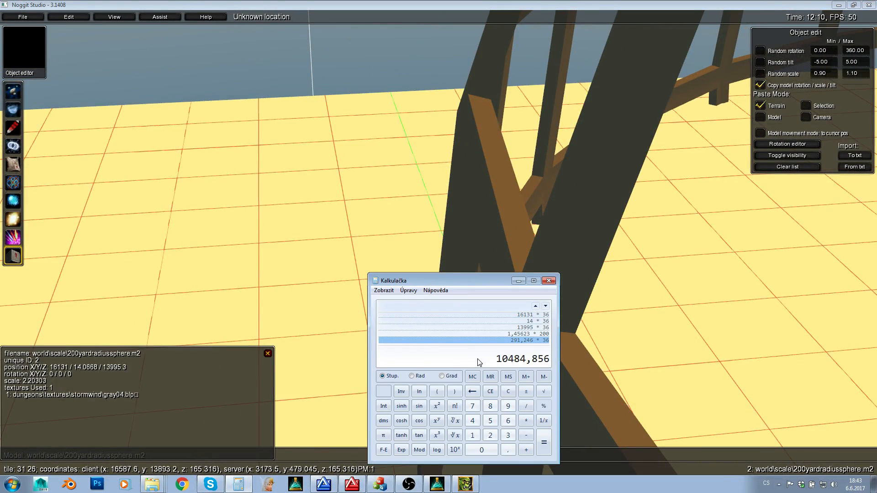
text(2,20303 * 200)
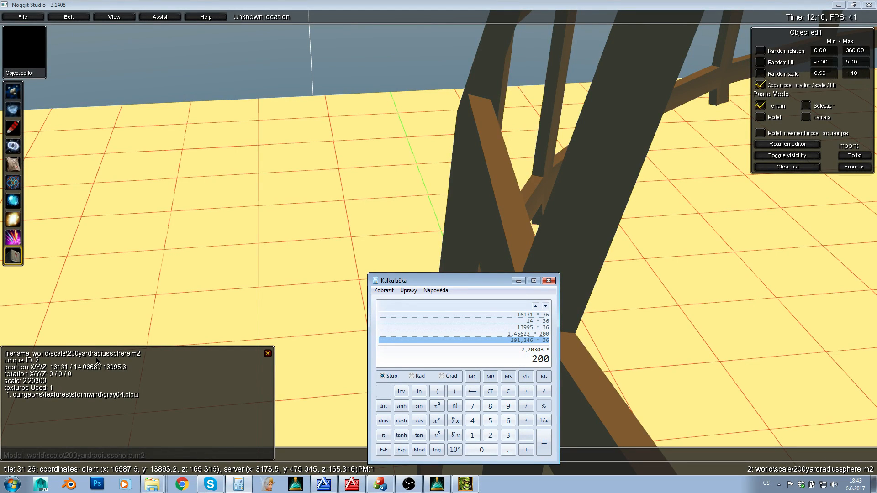
key(Return)
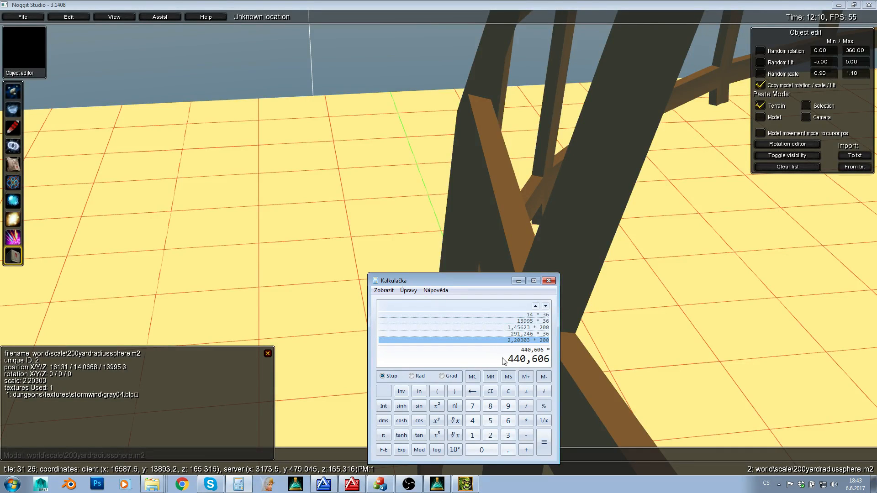
text(36)
key(Return)
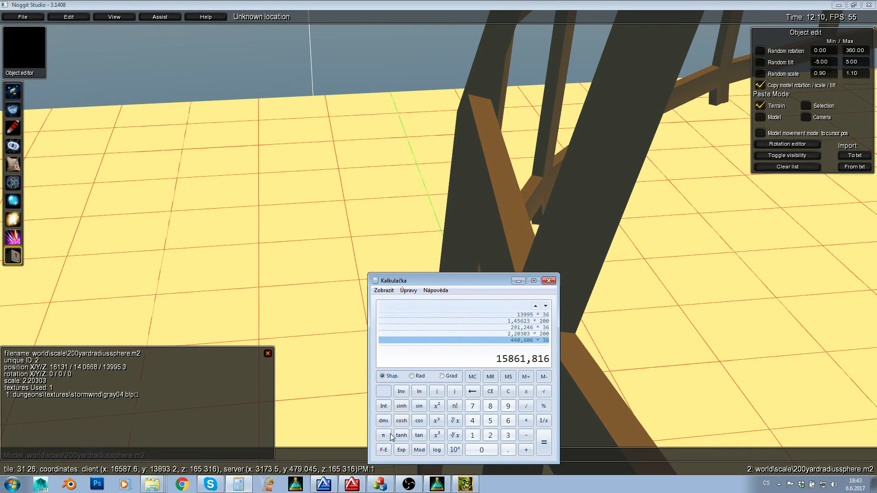
Step: Return to WDBX Editor and set record 2539's m_falloffEnd to 15861
click(409, 485)
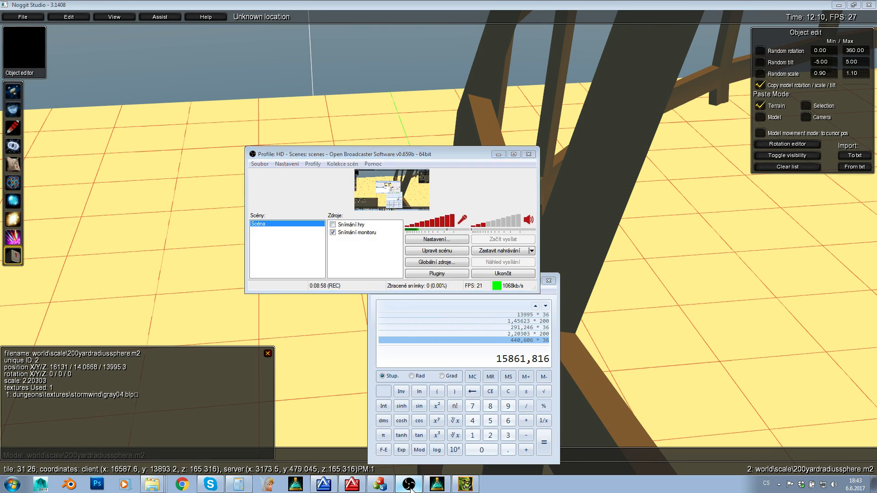
click(409, 485)
click(437, 484)
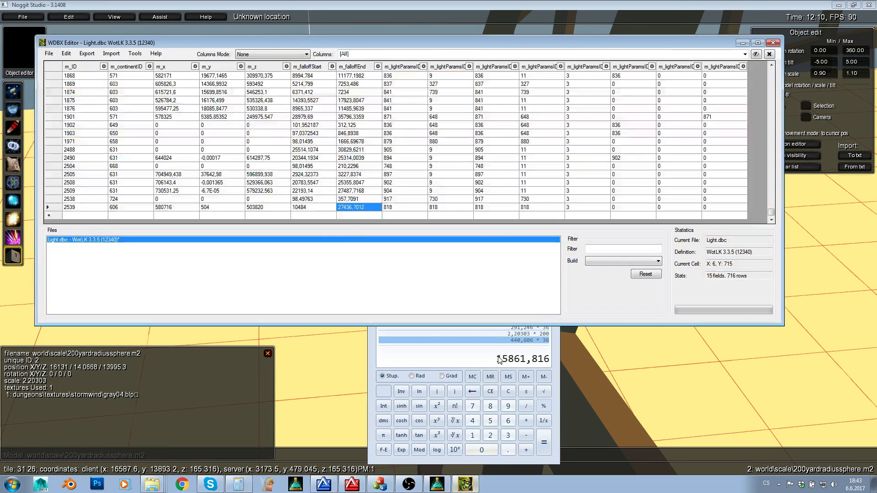
click(362, 208)
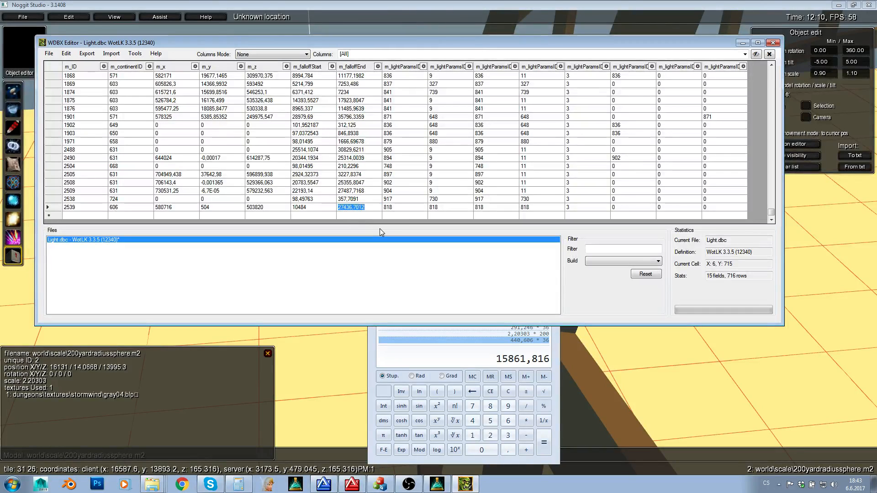
text(15861)
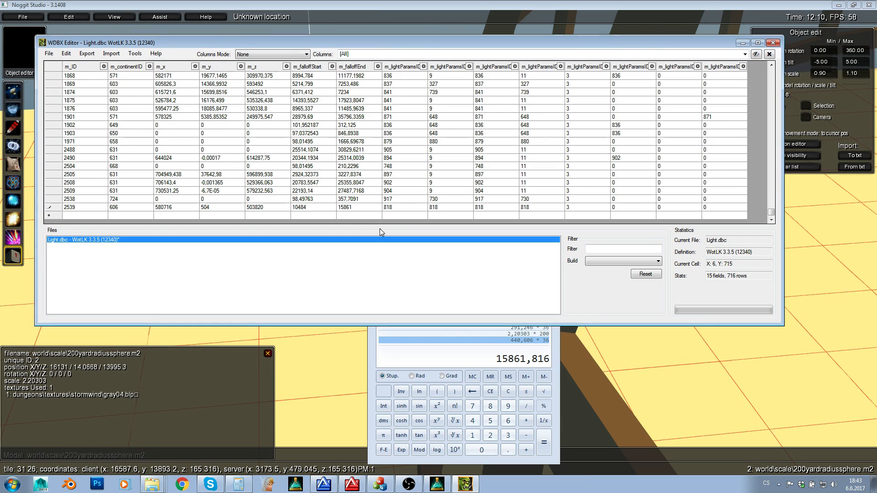
click(368, 200)
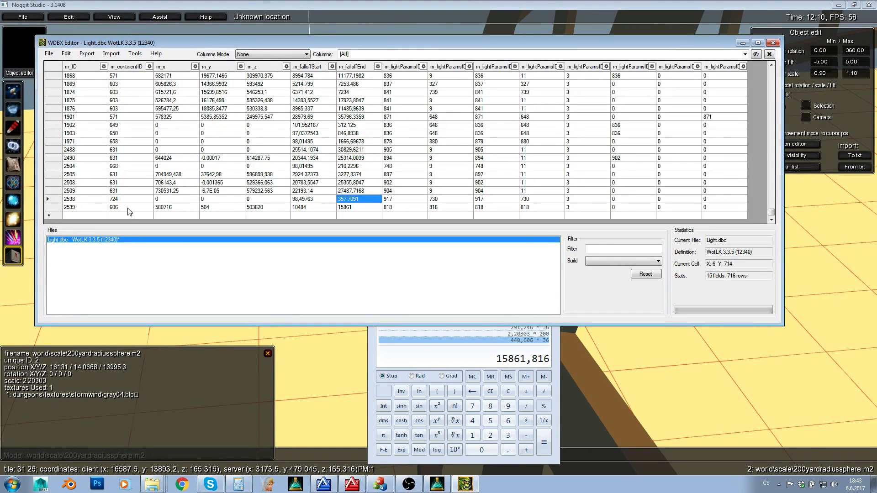
Step: Review record 2539's coordinates and falloff values, and save Light.dbc
click(169, 207)
click(223, 208)
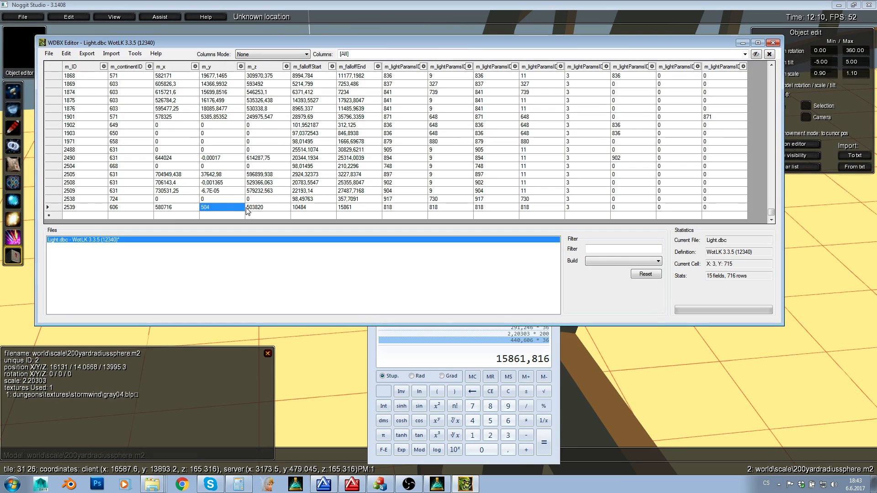
click(247, 208)
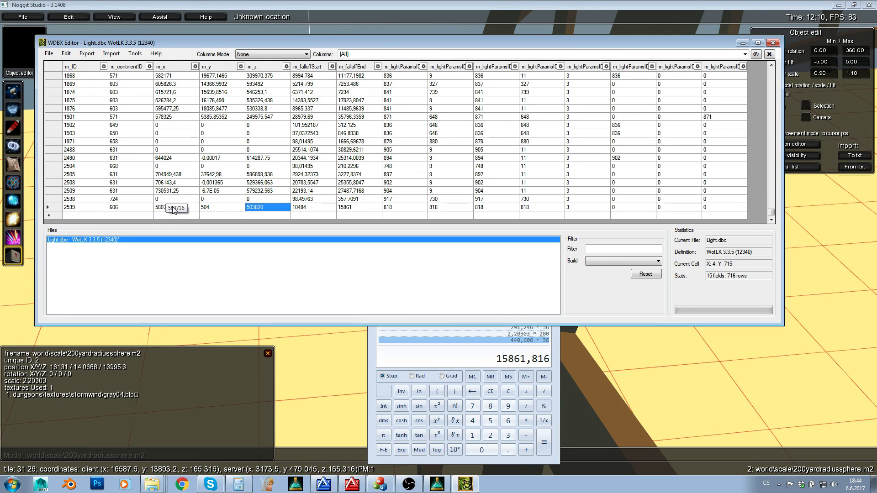
click(310, 208)
click(361, 207)
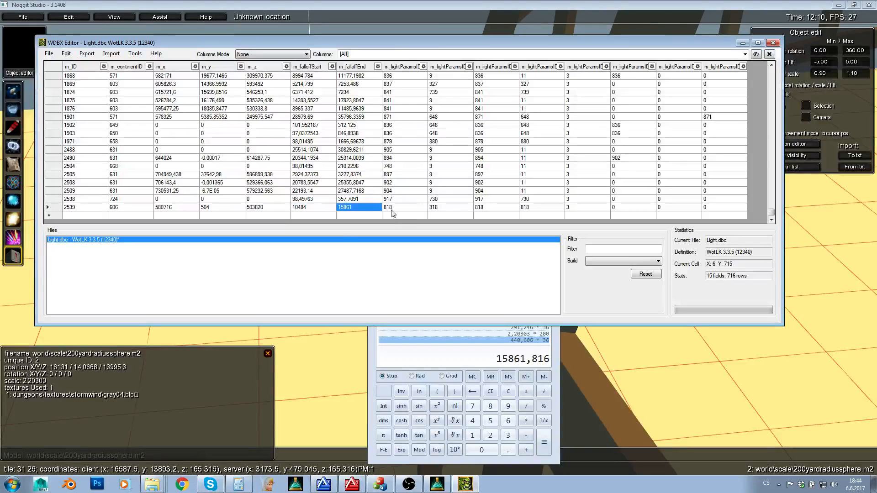
click(49, 53)
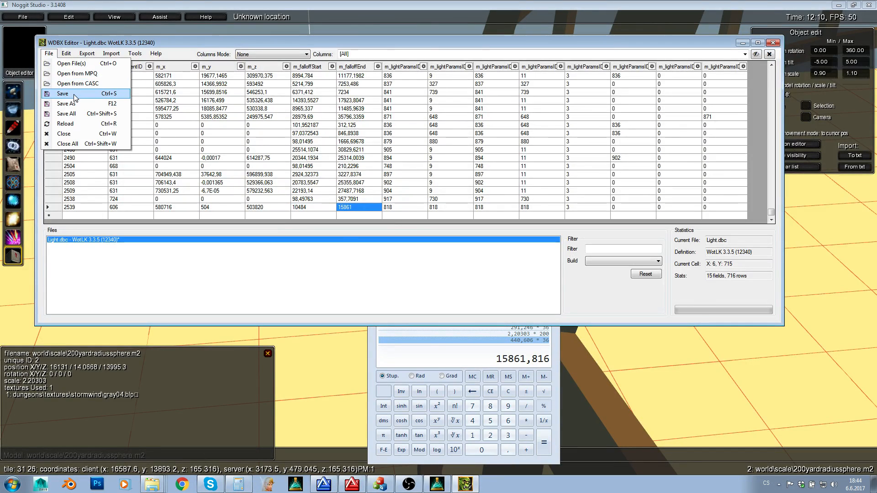
click(57, 96)
Step: Close Noggit Studio, WDBX Editor and the calculator
click(709, 3)
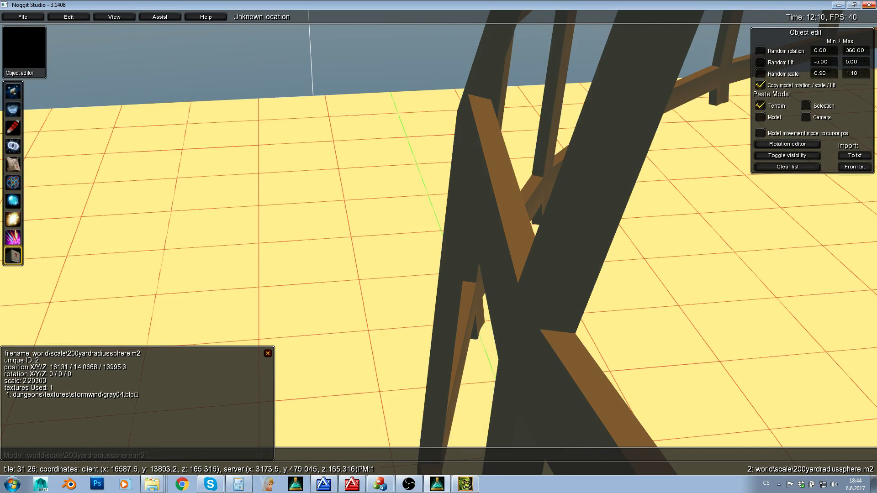
click(868, 5)
click(431, 141)
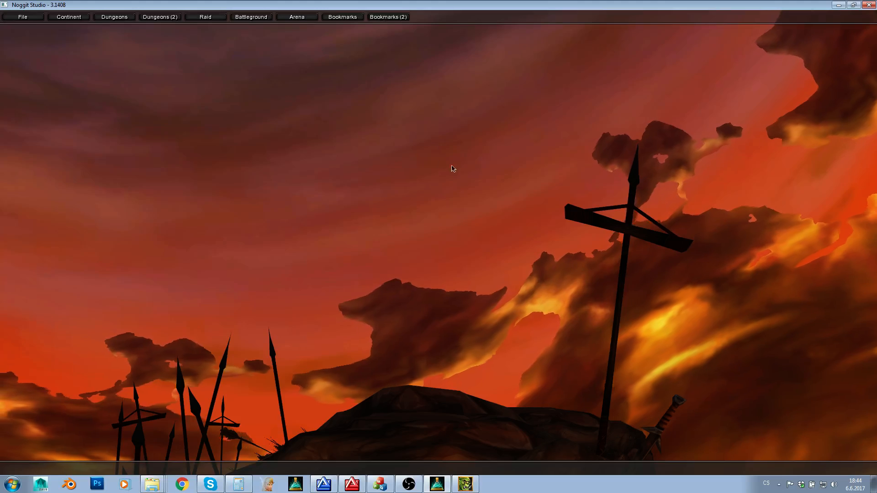
key(Escape)
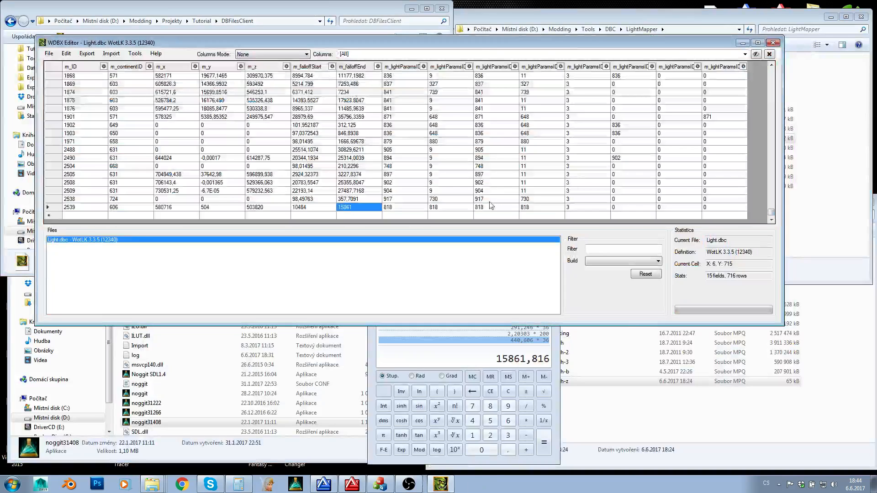
click(772, 42)
click(553, 280)
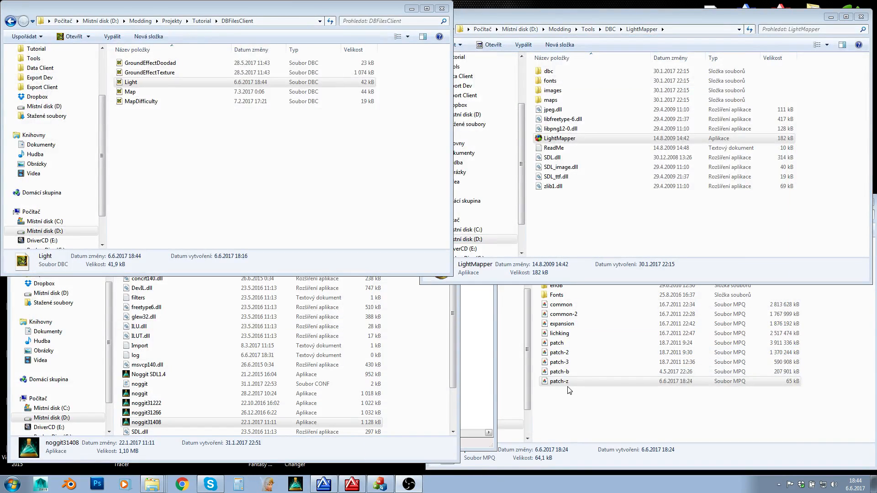
Step: Open patch-z.mpq in Ladik's MPQ Editor, add the Tutorial project's DBFilesClient folder to it, and close the archive
double_click(566, 383)
click(529, 279)
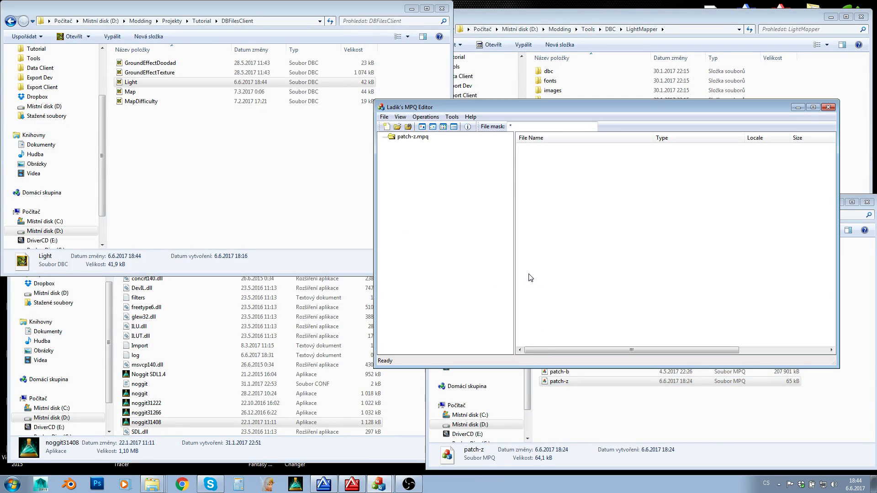
click(828, 107)
double_click(559, 382)
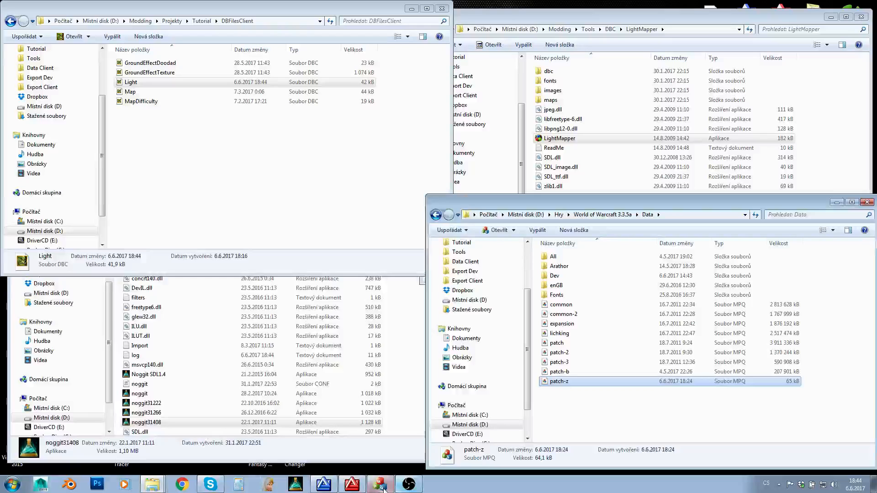
drag(318, 191, 647, 167)
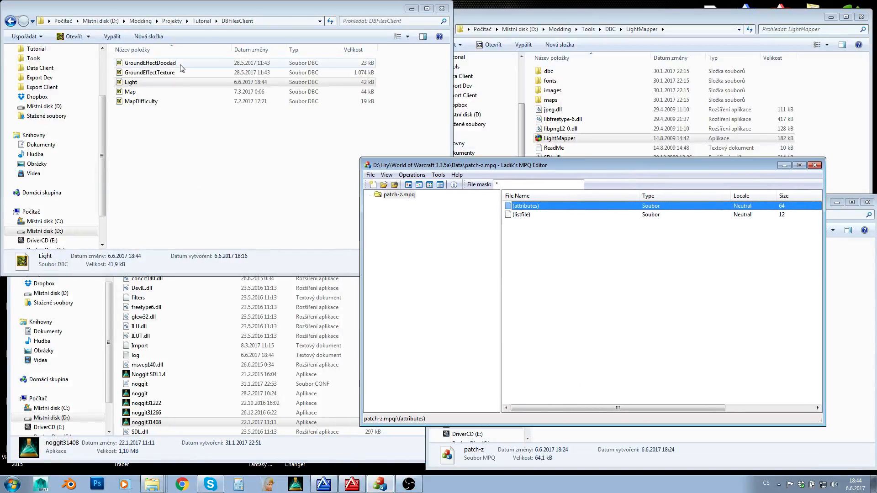
click(201, 21)
drag(191, 79, 634, 292)
click(815, 165)
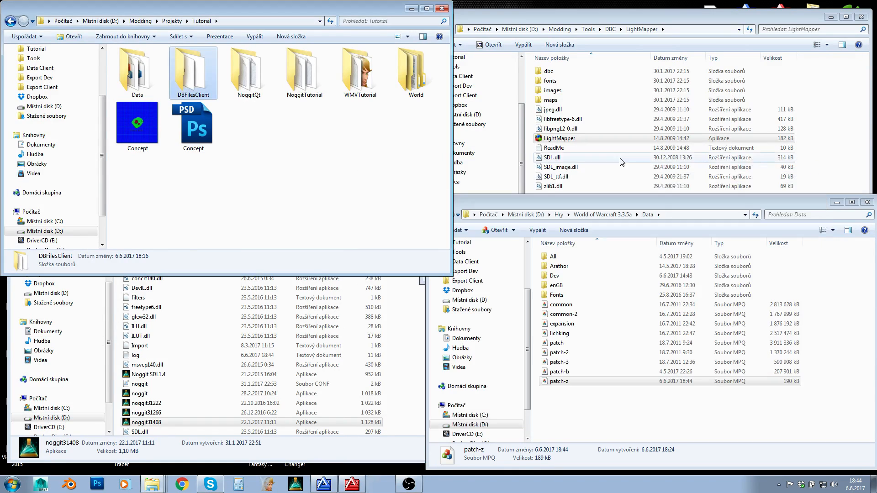
Step: Launch World of Warcraft, enter the account password, log in and enter the world with the selected character
click(13, 484)
click(62, 222)
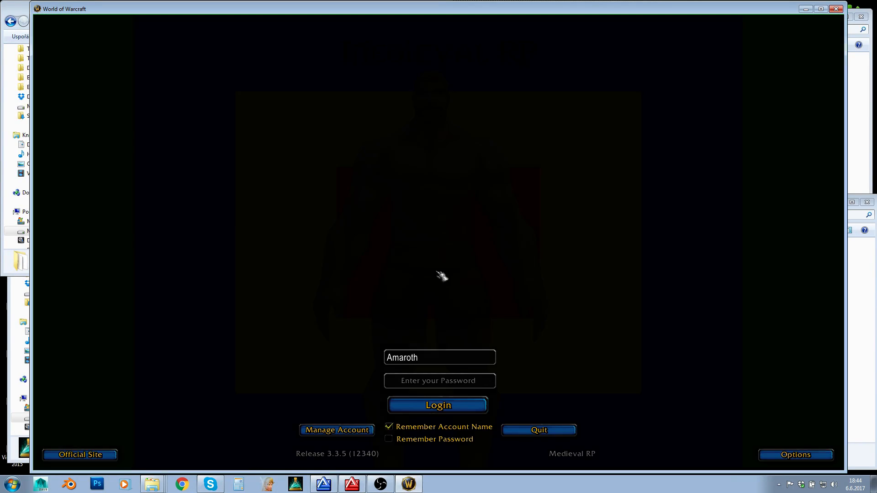
text(**)
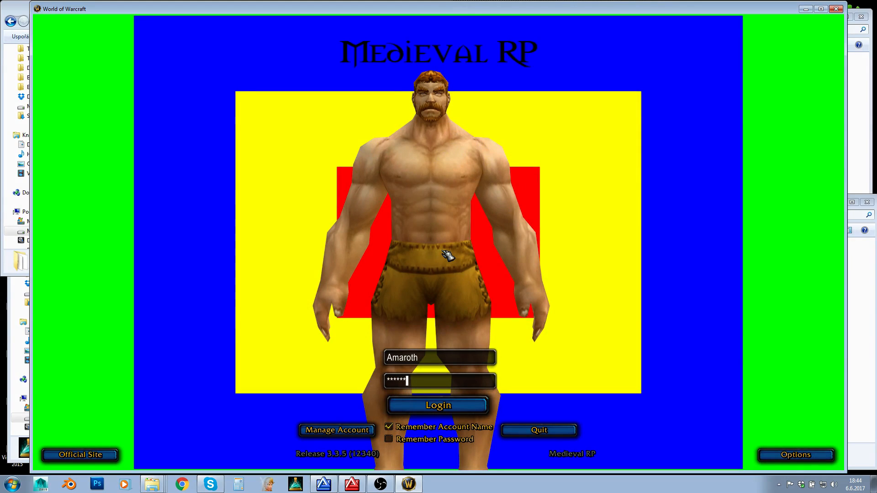
text(*********)
key(Return)
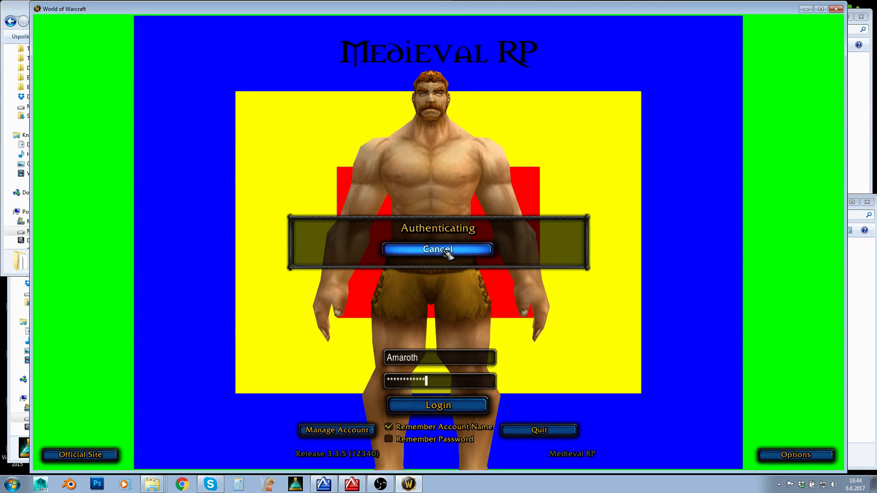
key(Return)
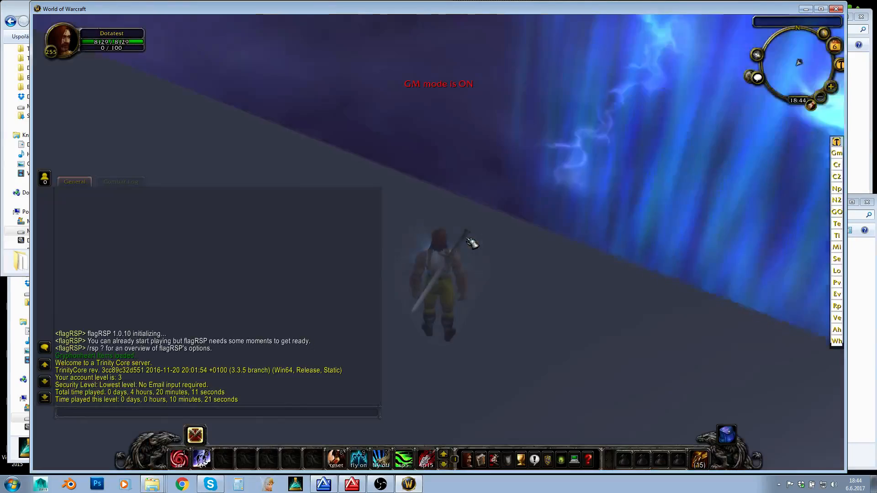
Step: Turn on fly mode, set all character speeds to 15 and take off
click(359, 459)
click(427, 460)
key(space)
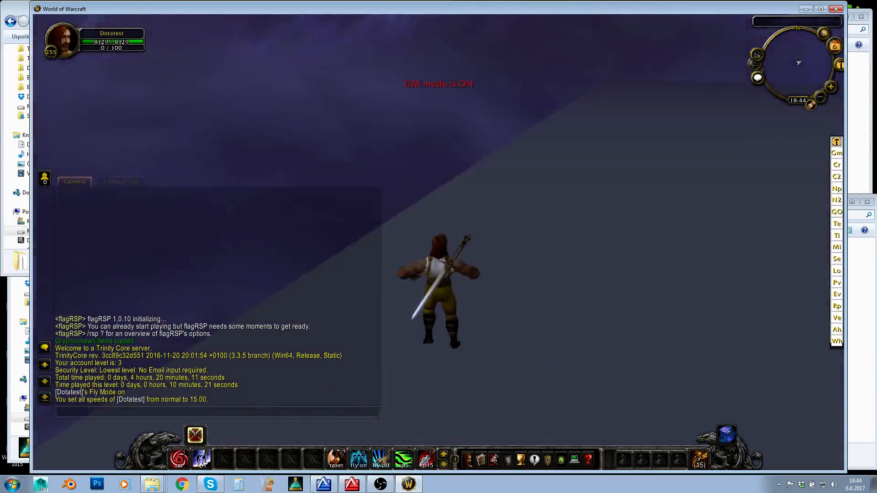
Step: Fly across the map into the orange light zone and examine how the sky and ground colours change
right_drag(439, 247, 716, 267)
key(w)
key(d)
key(w)
key(w)
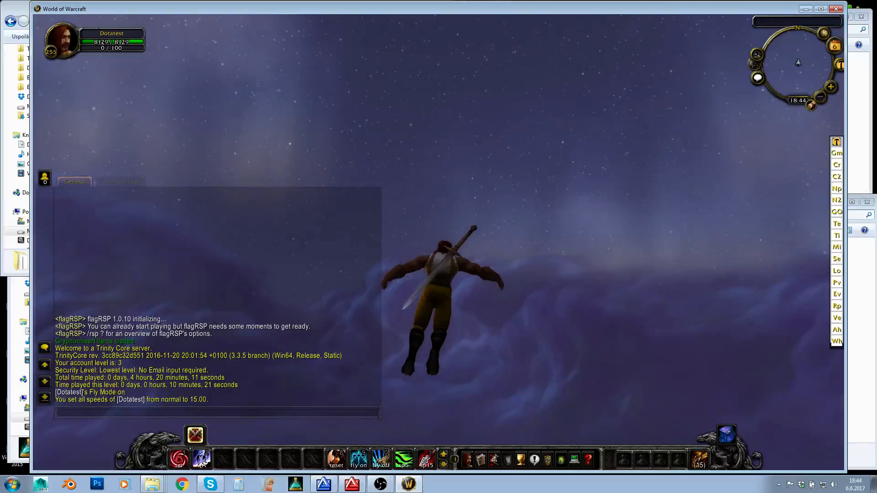
key(w)
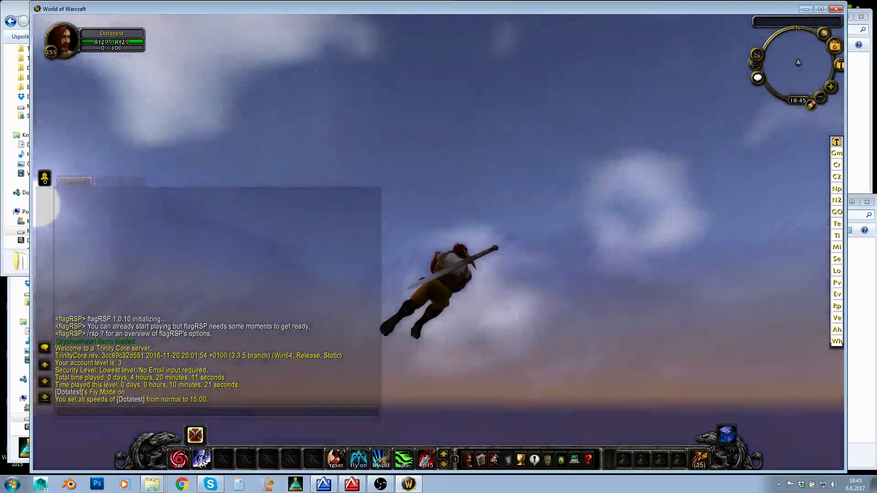
key(a)
key(d)
right_drag(482, 137, 481, 184)
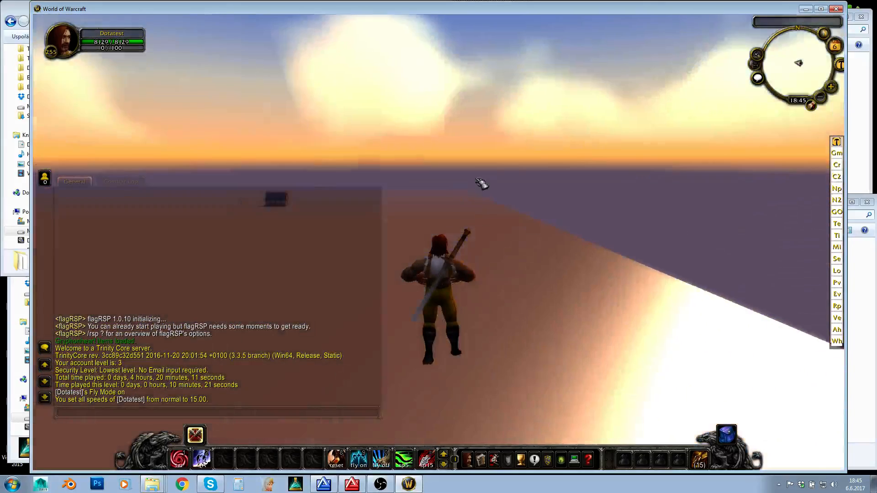
Step: Fly on out of the orange light zone and examine how the sky fades beyond its falloff edge
right_drag(518, 137, 594, 94)
key(w)
key(w)
key(a)
right_drag(396, 138, 388, 129)
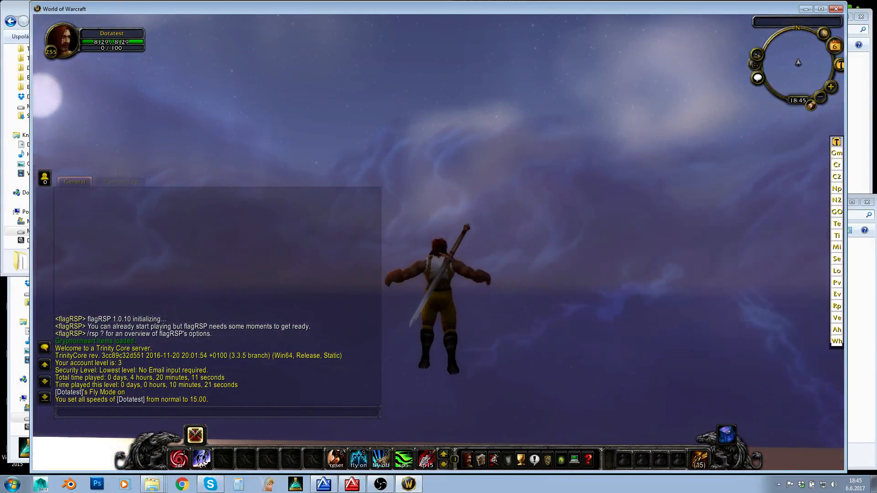
mouse_move(524, 178)
right_down()
mouse_move(518, 155)
mouse_move(539, 178)
mouse_move(540, 205)
mouse_move(539, 183)
right_up()
key(w)
right_drag(500, 137, 566, 141)
right_drag(519, 108, 544, 164)
key(w)
key(w)
Step: Minimize the game, open LightMapper to look through its map selection list, and close it again
click(407, 483)
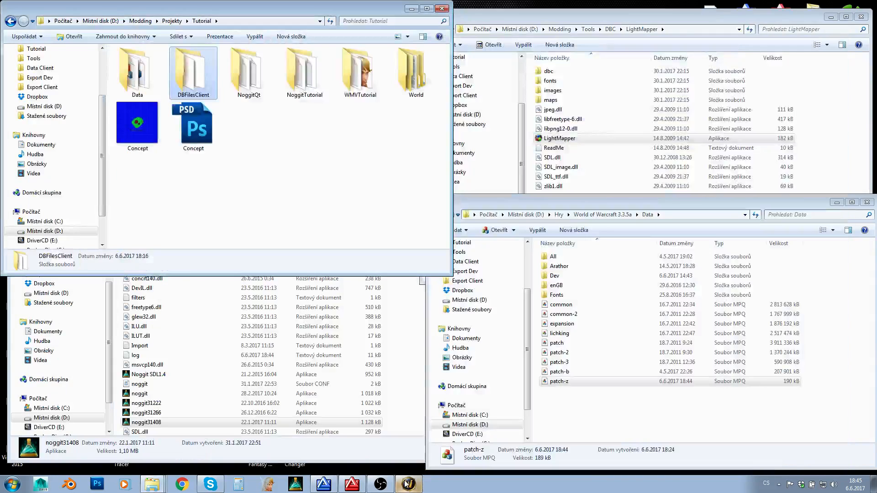
click(571, 139)
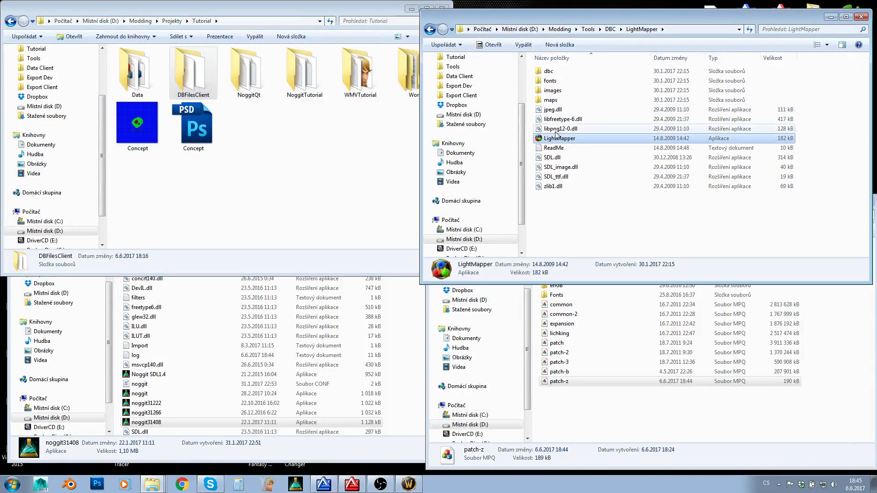
double_click(554, 139)
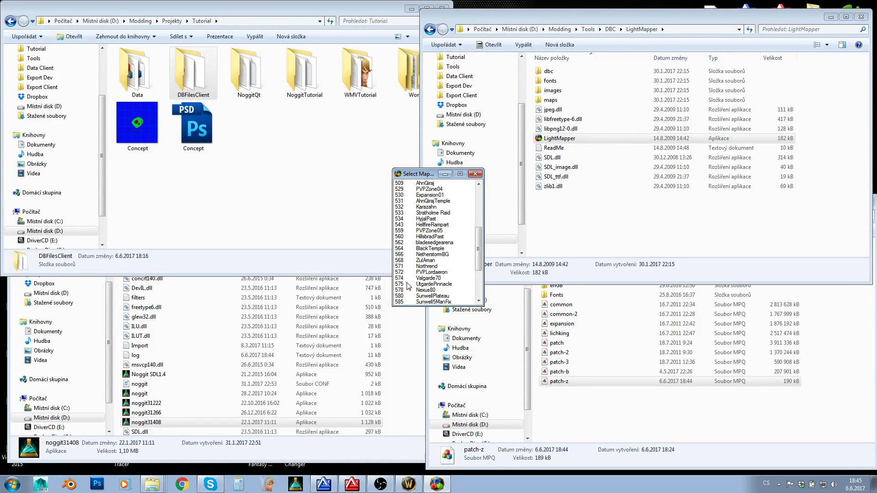
click(475, 174)
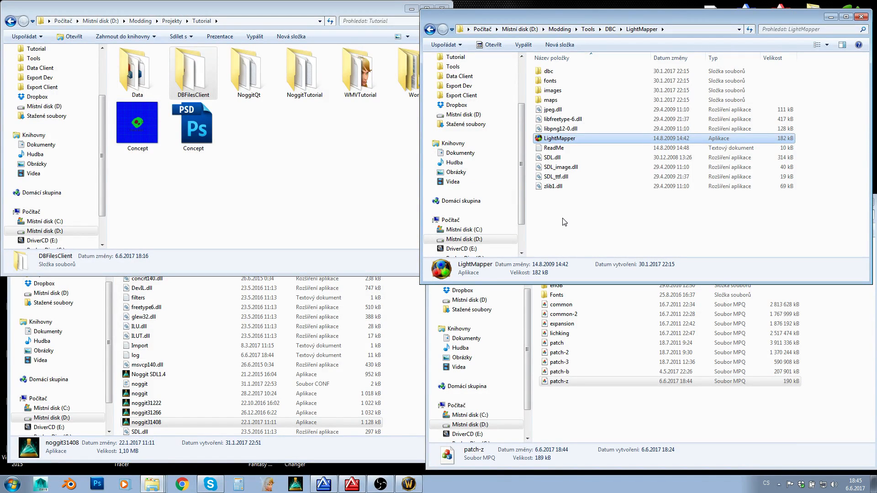
Step: Return to World of Warcraft and look around at the sky and ground lighting from the character's current spot
click(414, 490)
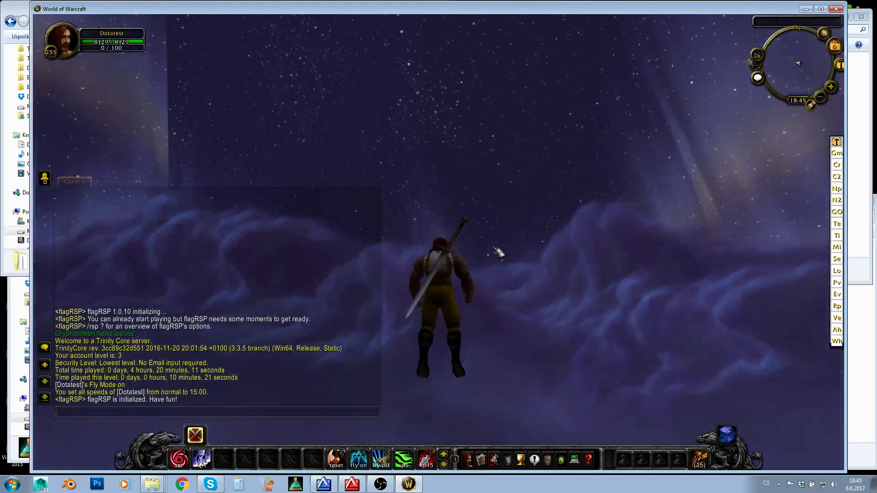
drag(446, 168, 464, 245)
right_drag(463, 244, 457, 179)
key(w)
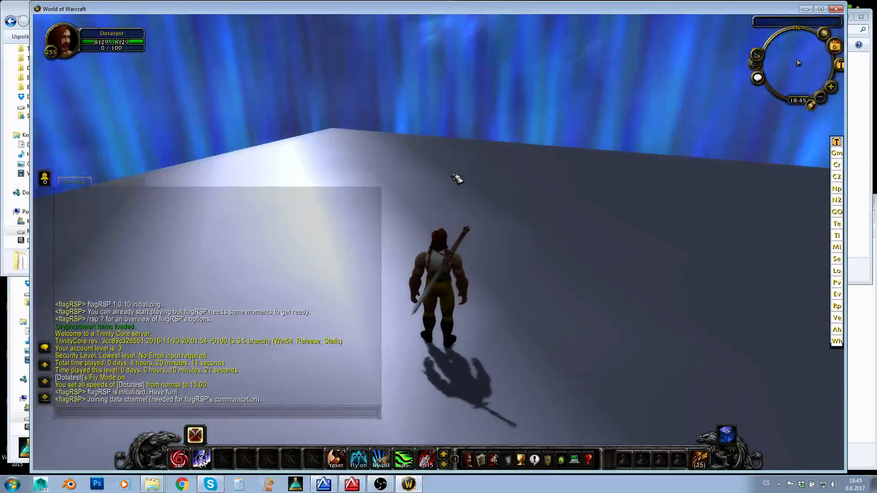